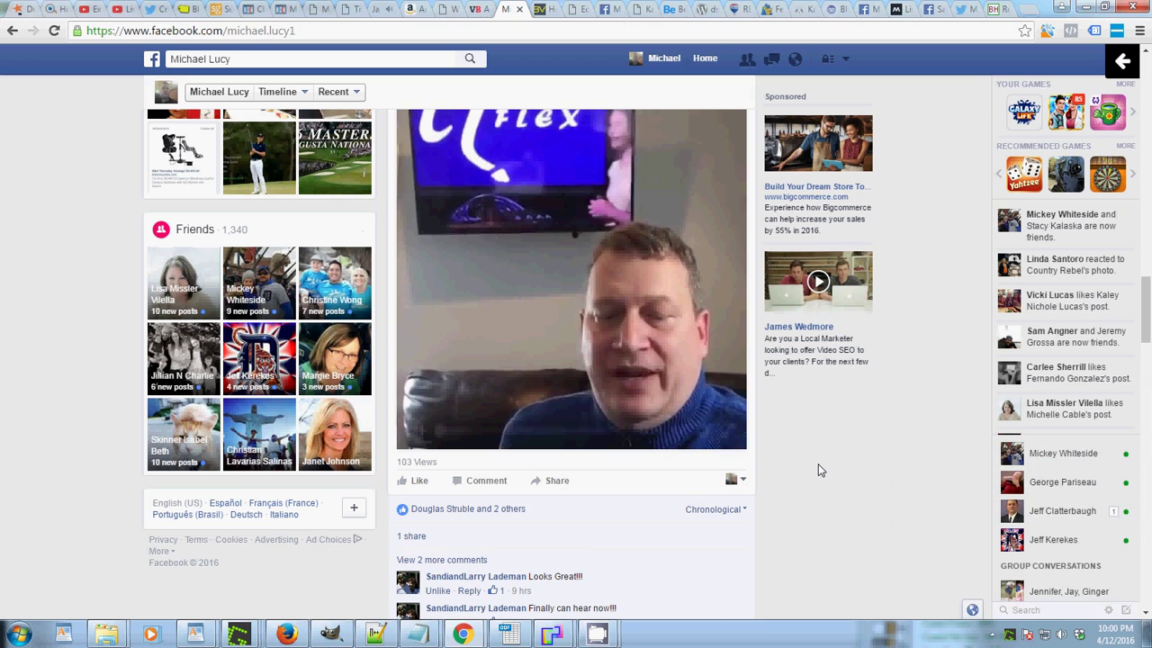
Step: Find the Wyandotte City Council Meeting live video on the timeline and open it for editing
{"action": "scroll", "coordinate": [814, 463], "scroll_direction": "down", "scroll_amount": 10}
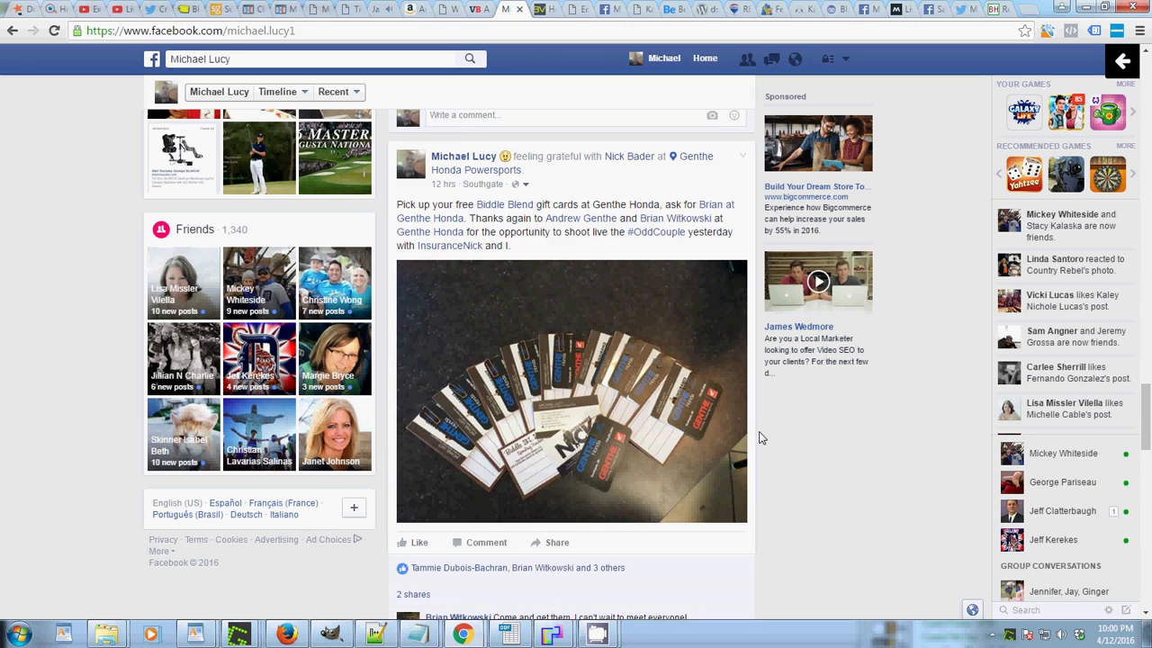
{"action": "scroll", "coordinate": [758, 438], "scroll_direction": "down", "scroll_amount": 12}
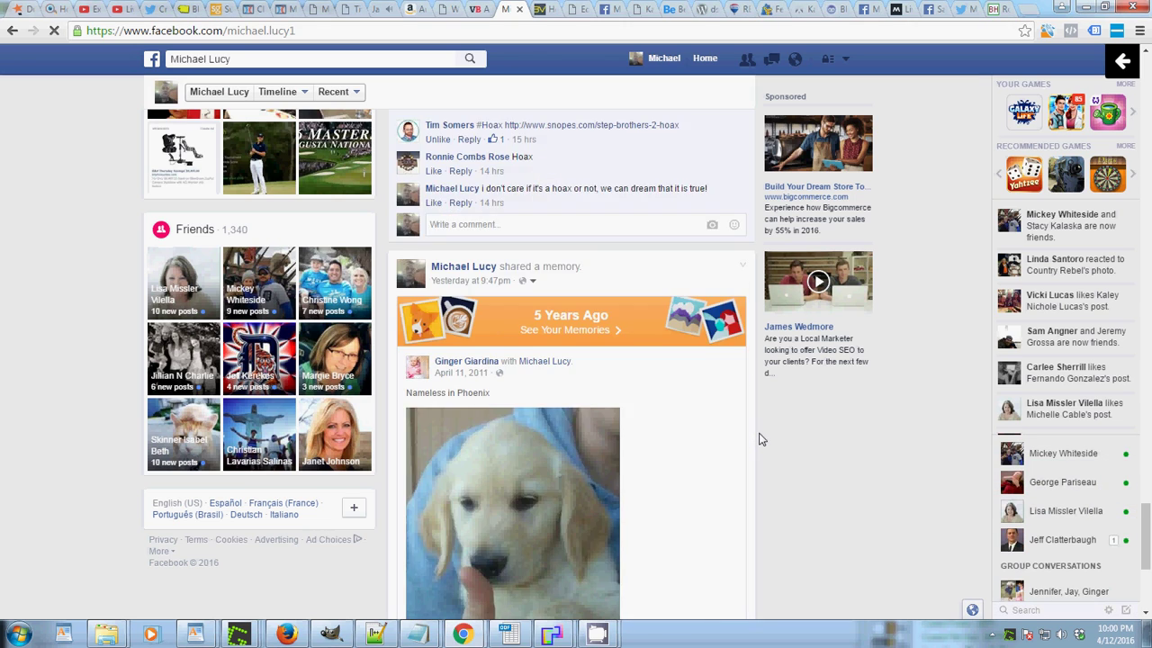
{"action": "scroll", "coordinate": [759, 438], "scroll_direction": "down", "scroll_amount": 4}
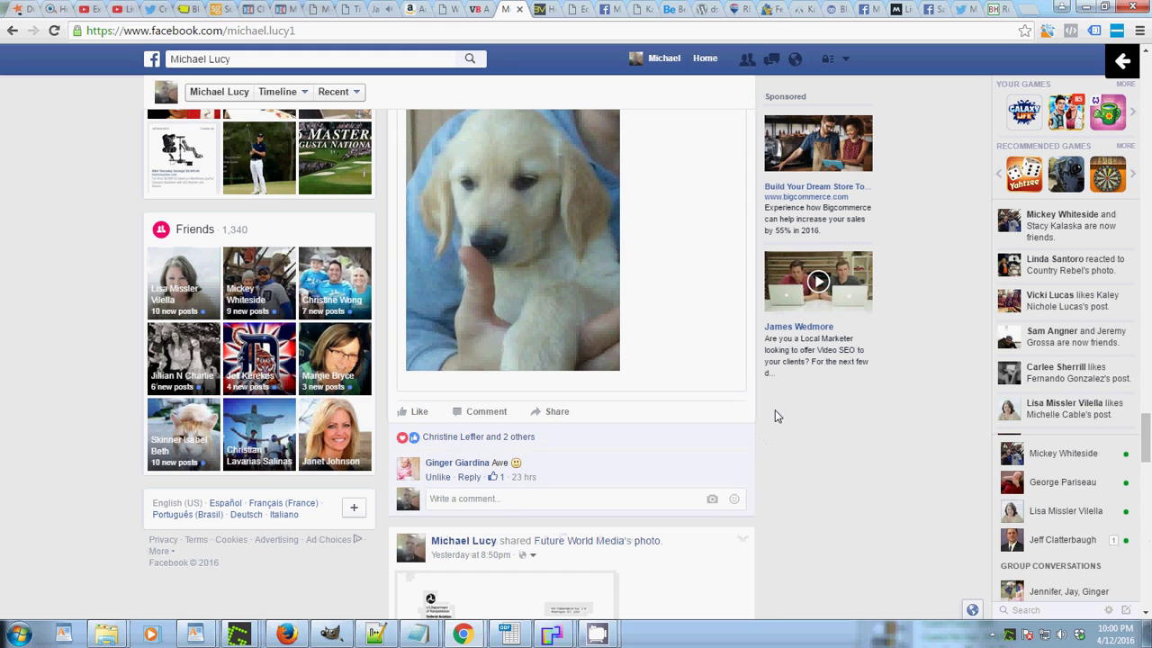
{"action": "scroll", "coordinate": [776, 416], "scroll_direction": "down", "scroll_amount": 5}
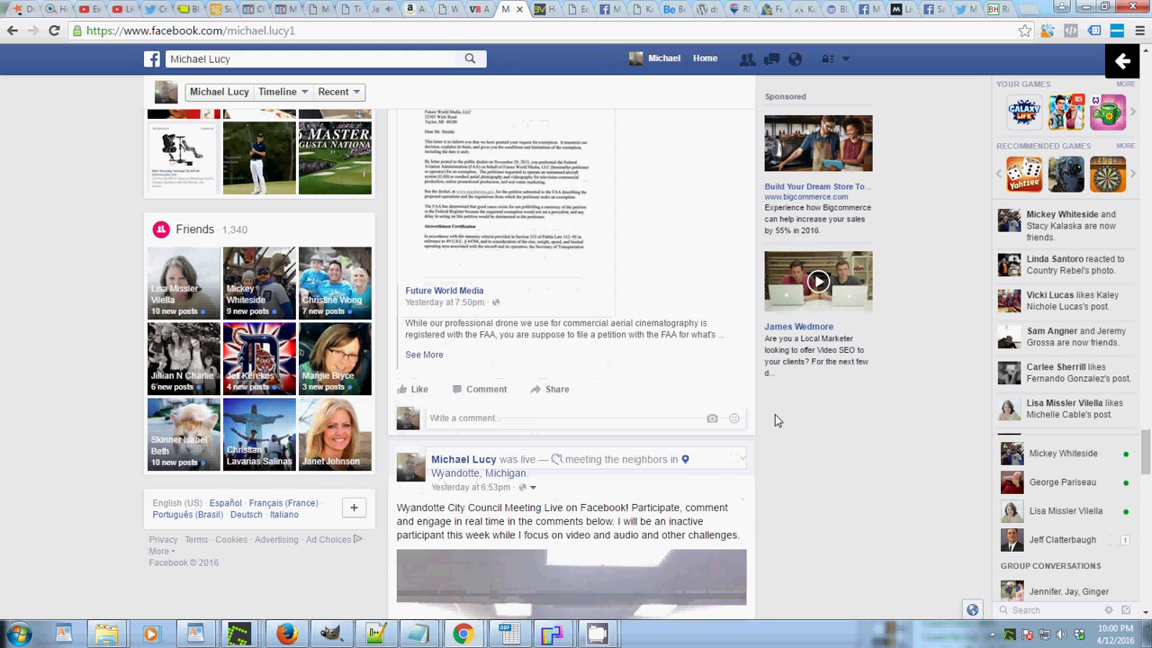
{"action": "scroll", "coordinate": [774, 416], "scroll_direction": "down", "scroll_amount": 4}
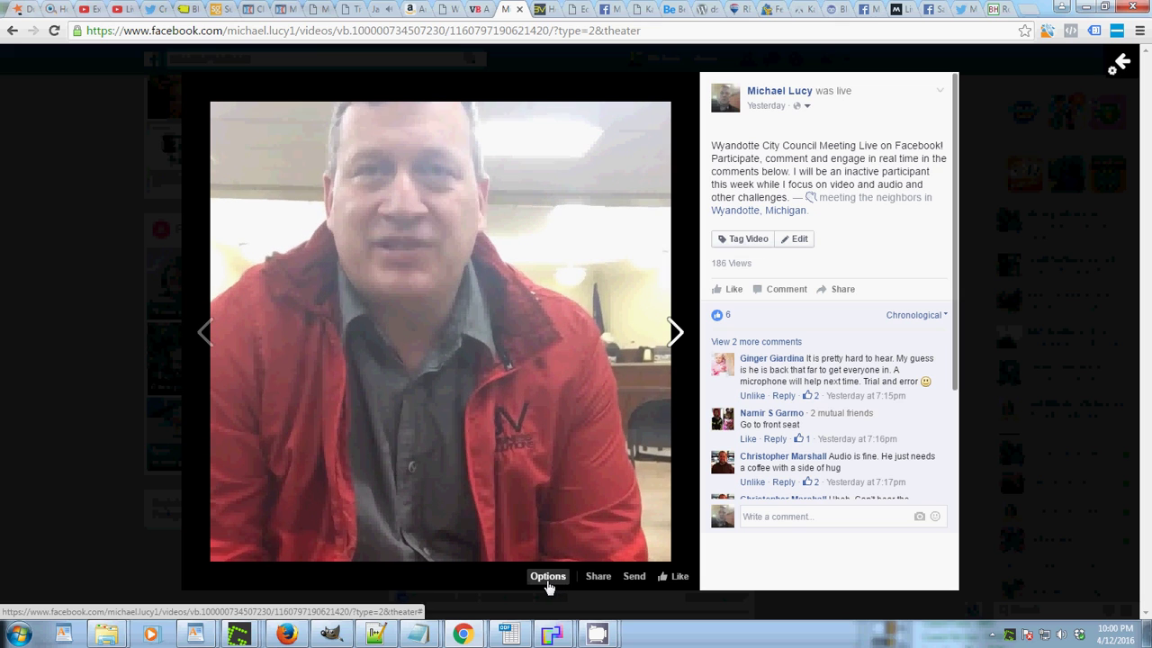
{"action": "left_click", "coordinate": [548, 580]}
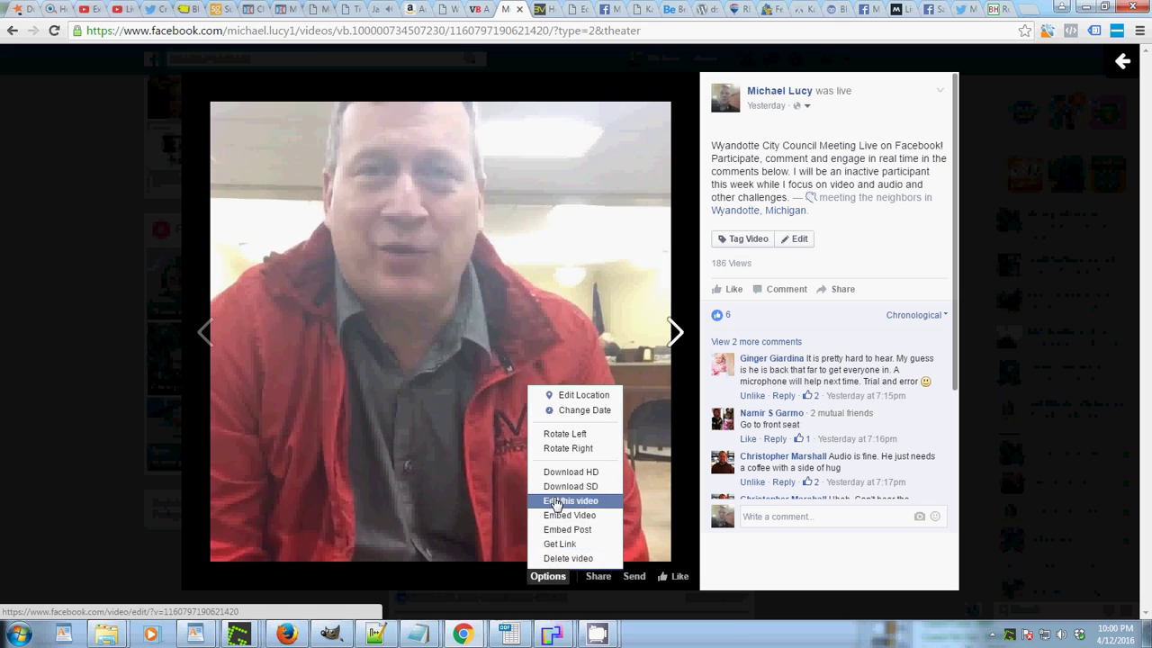
{"action": "left_click", "coordinate": [556, 501]}
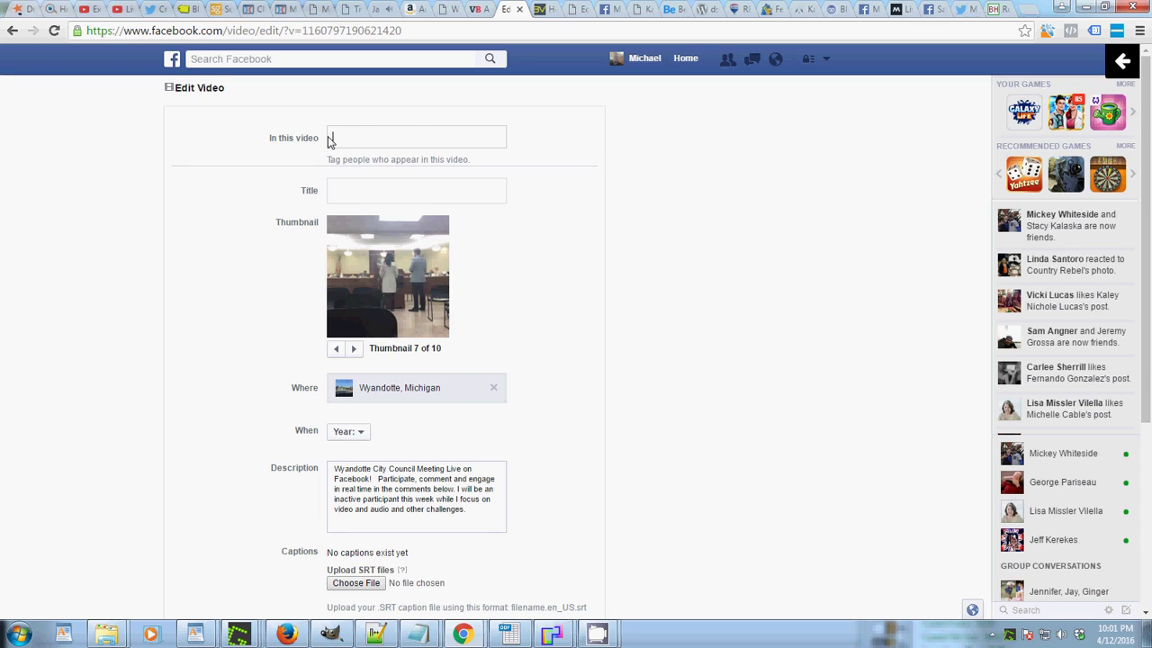
Step: Title the video "Wyandotte City Council Meeting, 04.11.2016" and preview the next thumbnail before returning to thumbnail 7
{"action": "left_click", "coordinate": [356, 191]}
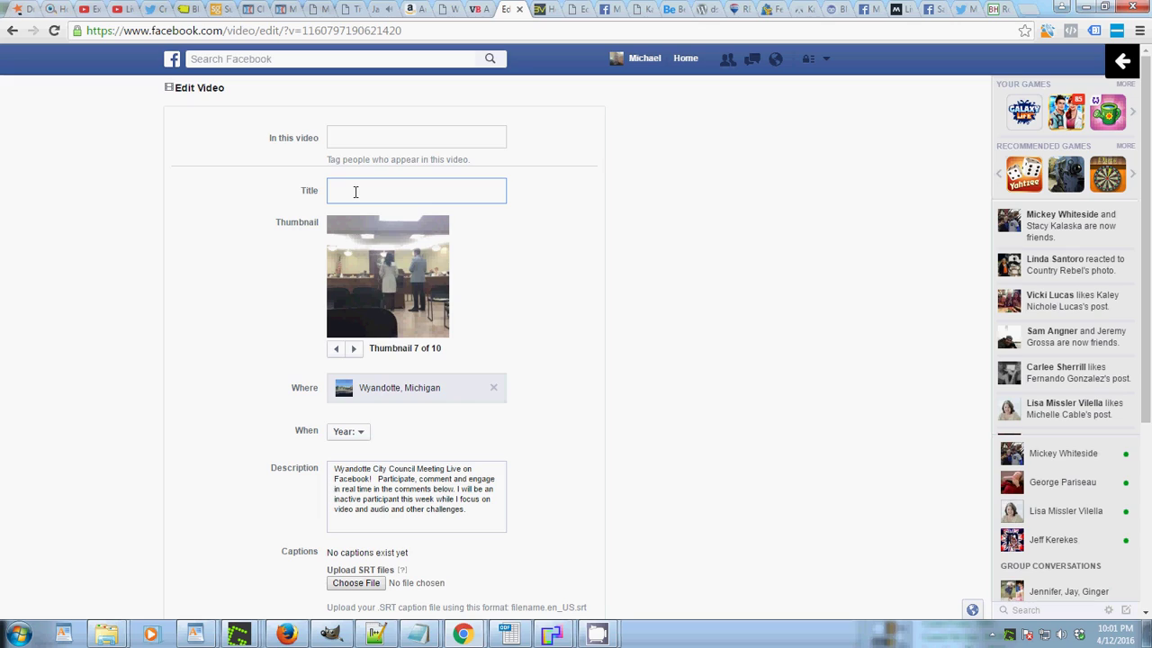
{"action": "type", "text": "Wyandotte City Council Meeting, 04.12"}
{"action": "key", "text": "BackSpace"}
{"action": "type", "text": "1.2016"}
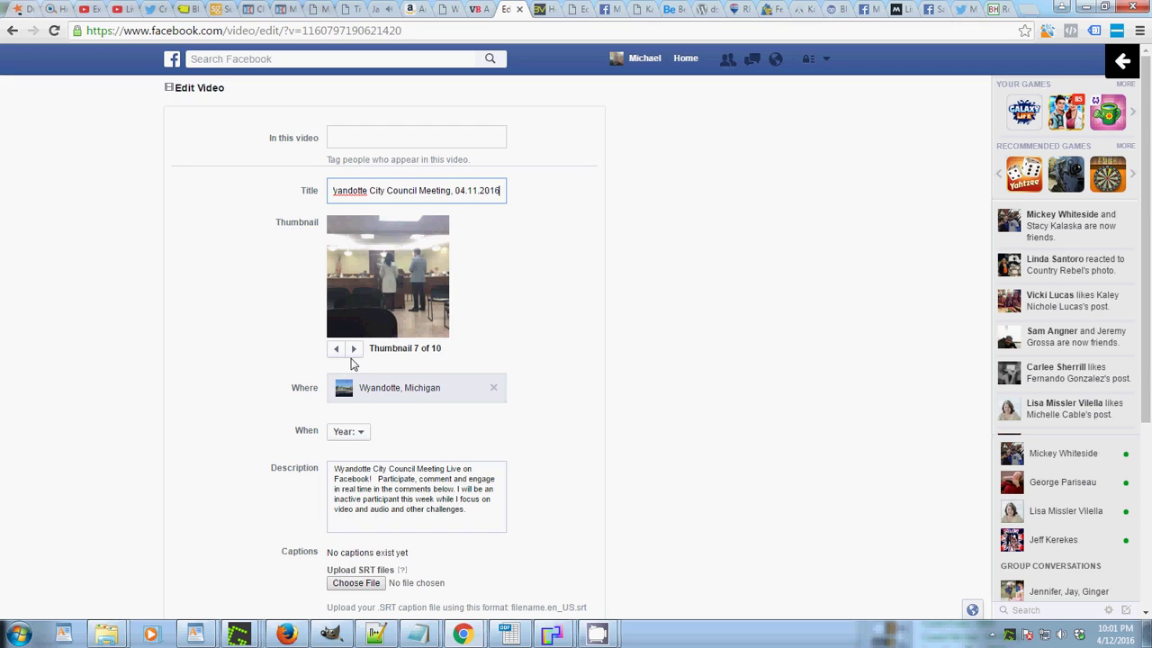
{"action": "left_click", "coordinate": [353, 349]}
{"action": "left_click", "coordinate": [337, 353]}
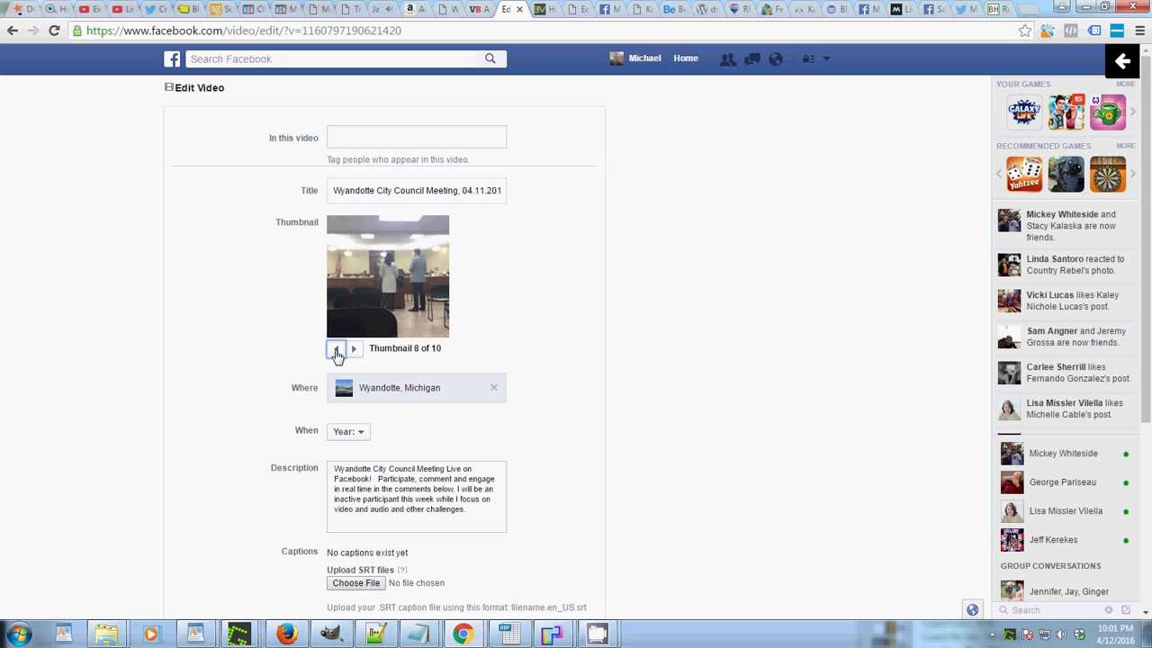
Step: Set the video's date to the year 2016 and the month April
{"action": "scroll", "coordinate": [306, 376], "scroll_direction": "down", "scroll_amount": 3}
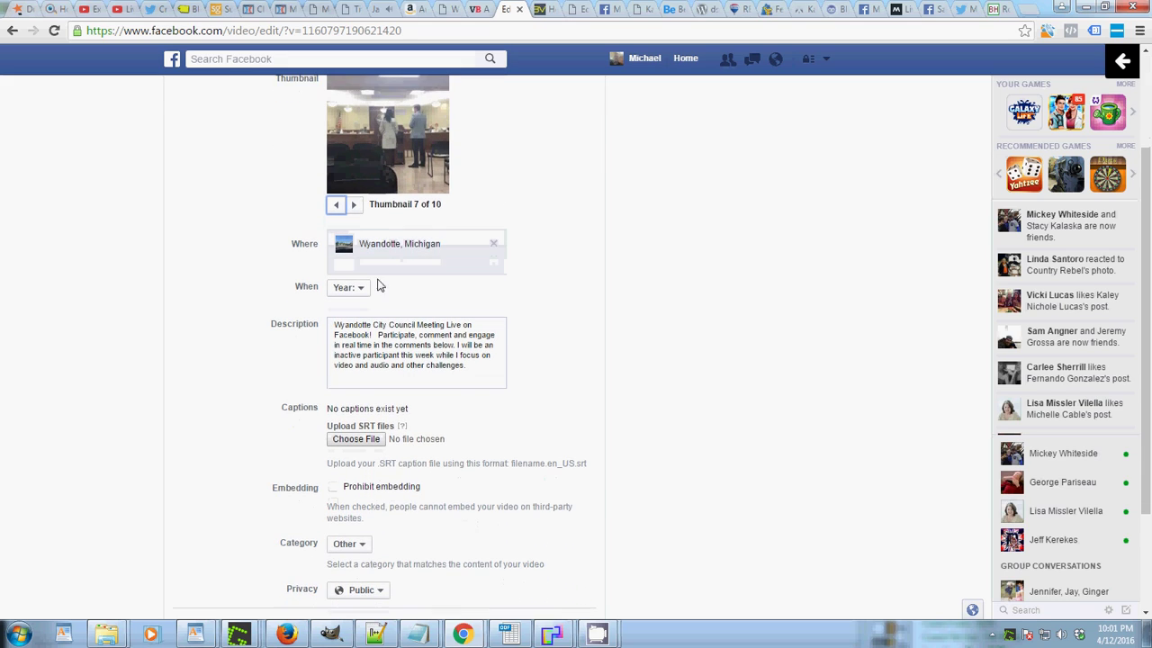
{"action": "left_click", "coordinate": [354, 290]}
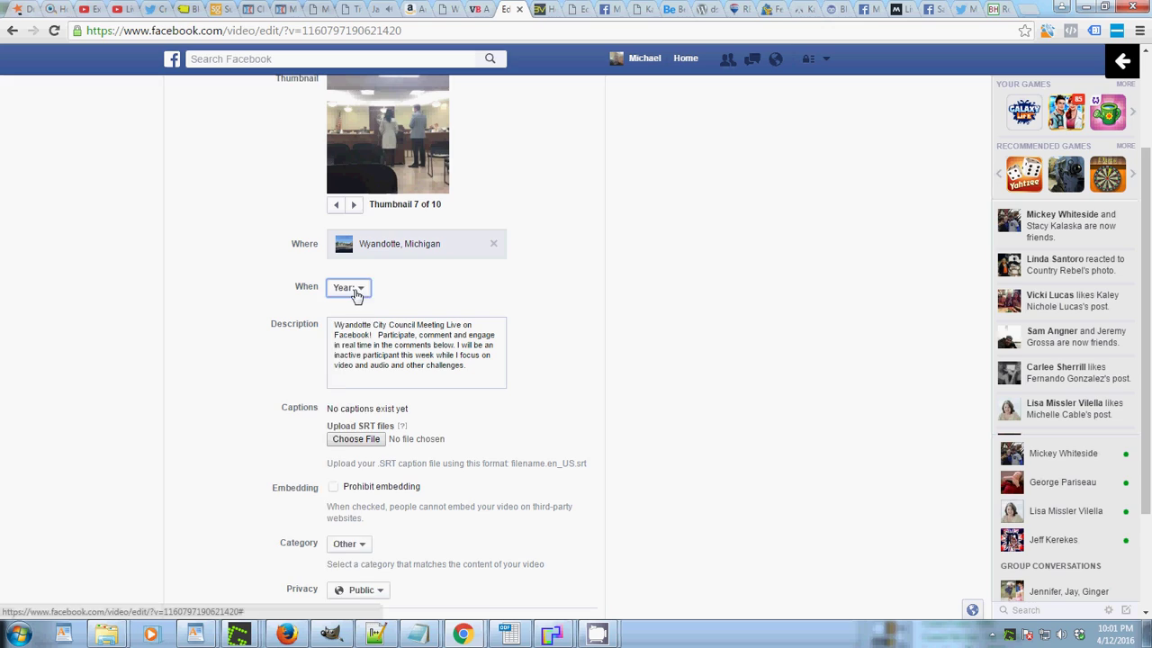
{"action": "left_click", "coordinate": [354, 330]}
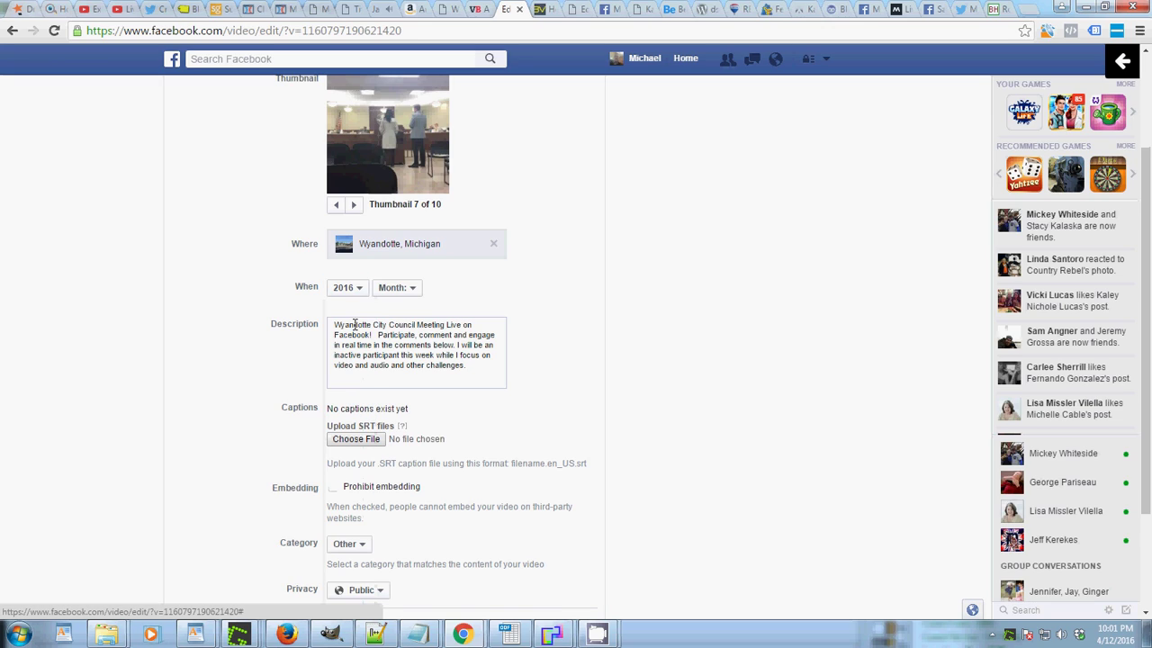
{"action": "left_click", "coordinate": [394, 288]}
{"action": "left_click", "coordinate": [401, 381]}
Step: Remove the extra spaces before "Participate" in the video description
{"action": "left_click_drag", "start_coordinate": [480, 367], "coordinate": [348, 335]}
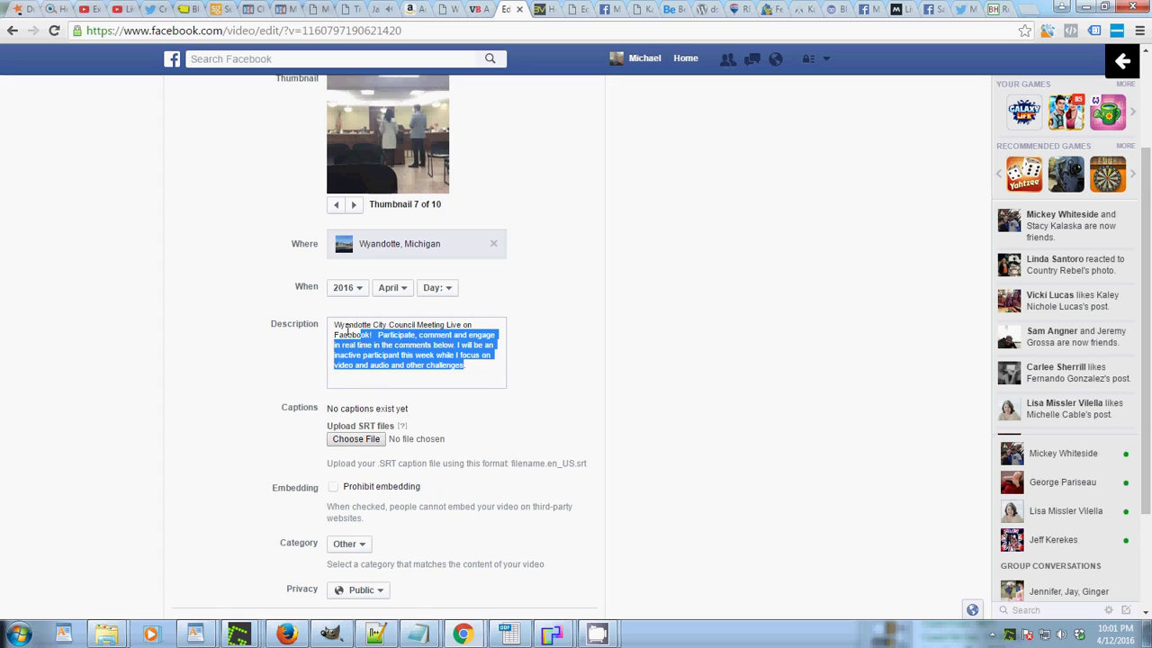
{"action": "left_click", "coordinate": [378, 337]}
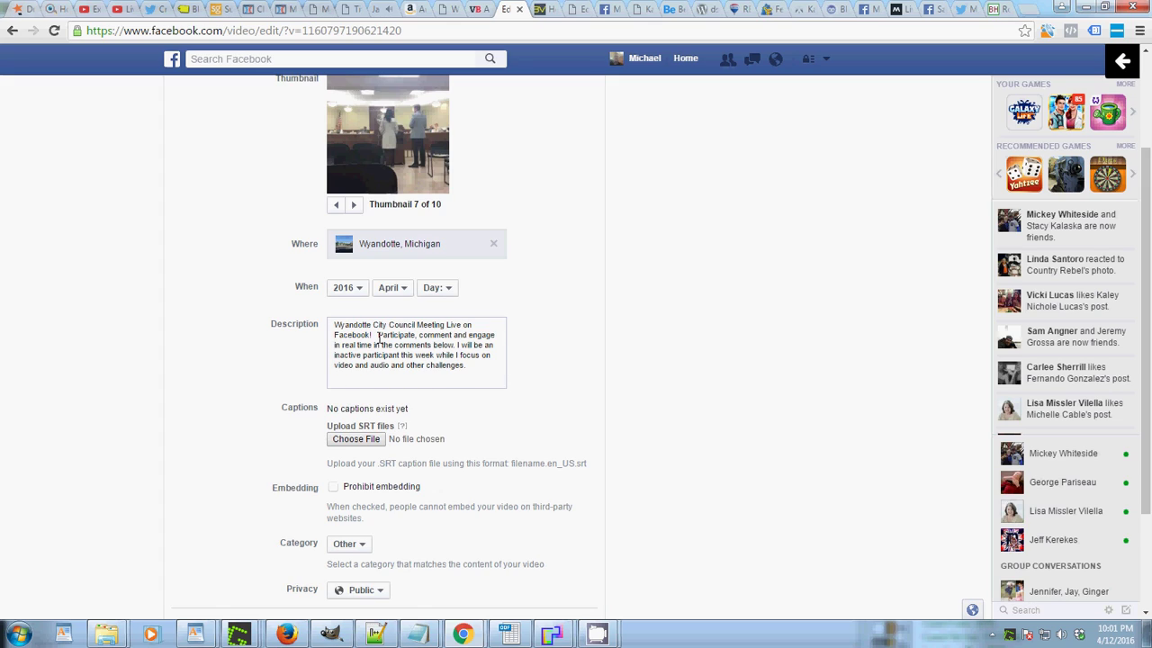
{"action": "key", "text": "BackSpace"}
{"action": "key", "text": "BackSpace"}
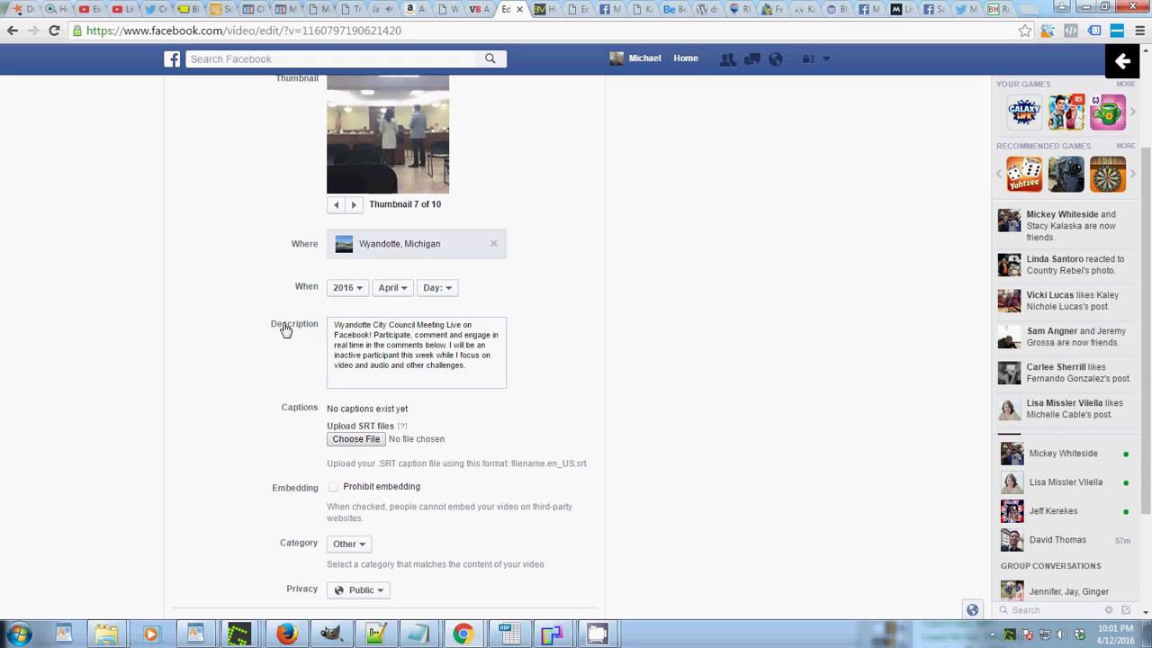
Step: Set the video's category to Politics
{"action": "scroll", "coordinate": [285, 330], "scroll_direction": "down", "scroll_amount": 2}
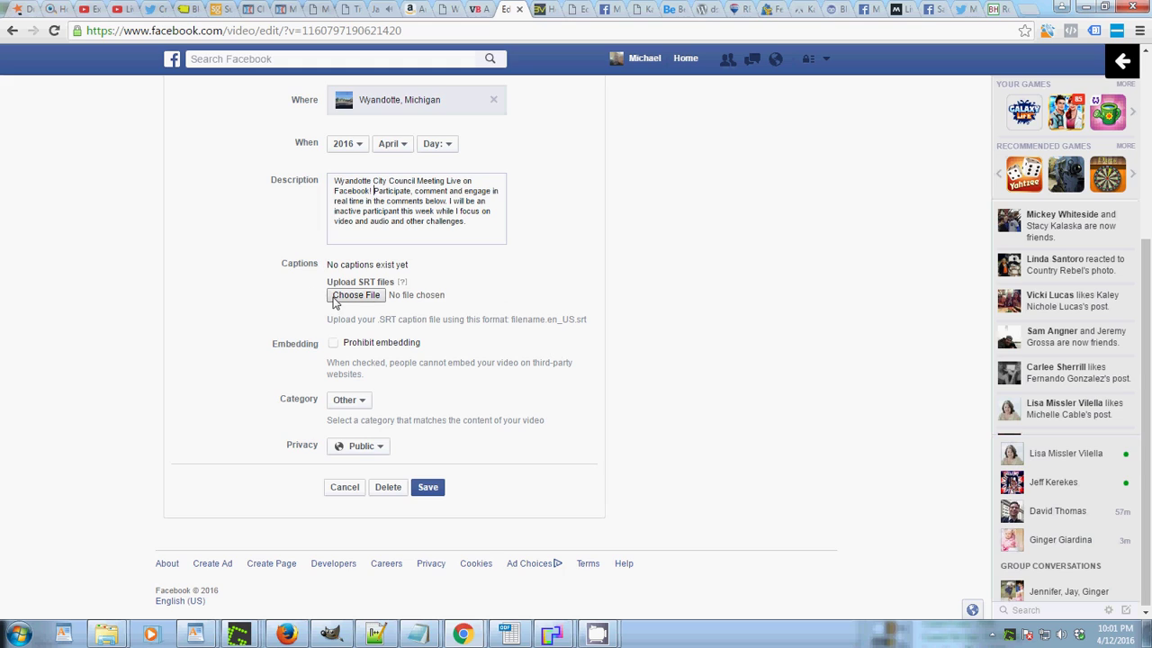
{"action": "left_click", "coordinate": [339, 403]}
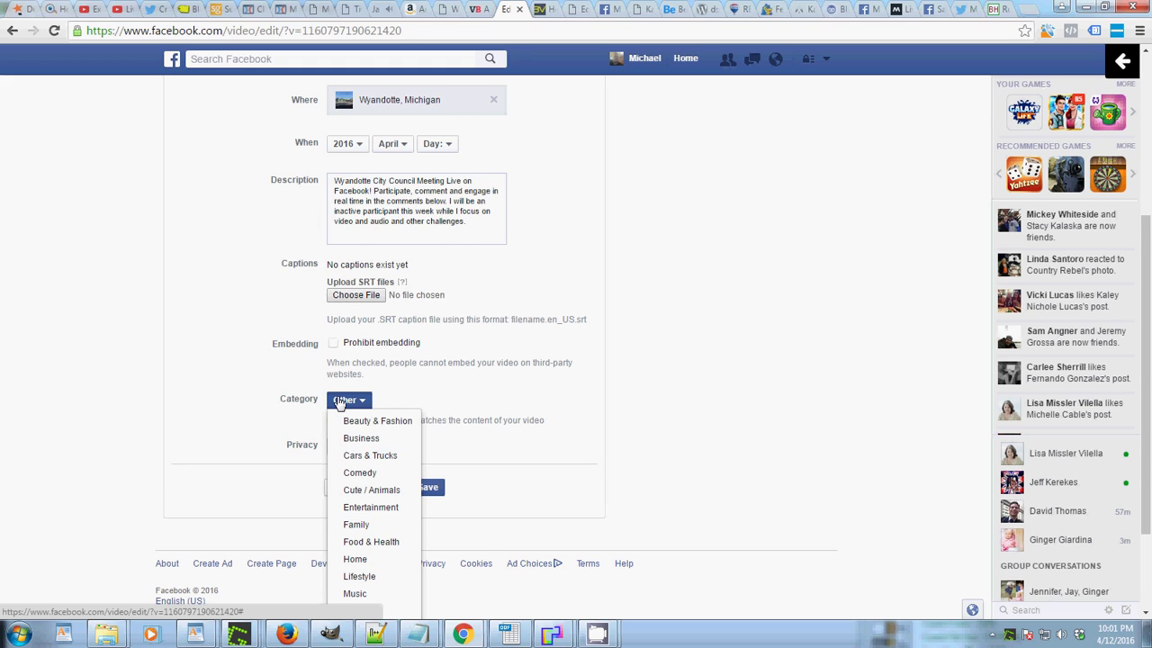
{"action": "scroll", "coordinate": [339, 403], "scroll_direction": "down", "scroll_amount": 1}
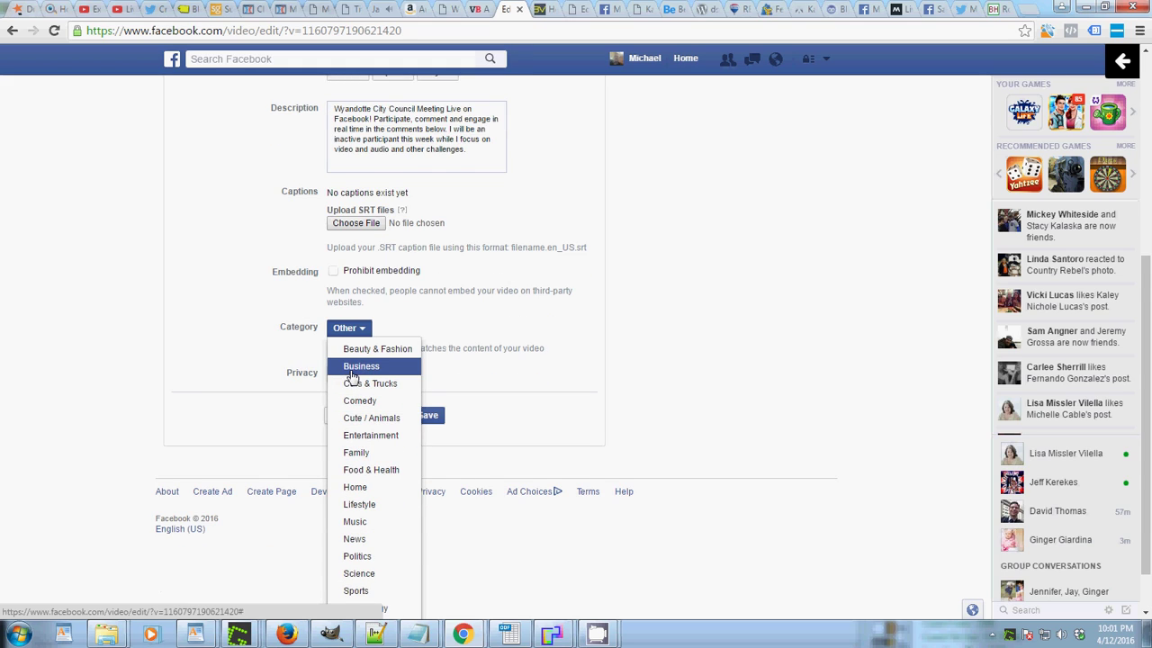
{"action": "scroll", "coordinate": [350, 376], "scroll_direction": "down", "scroll_amount": 1}
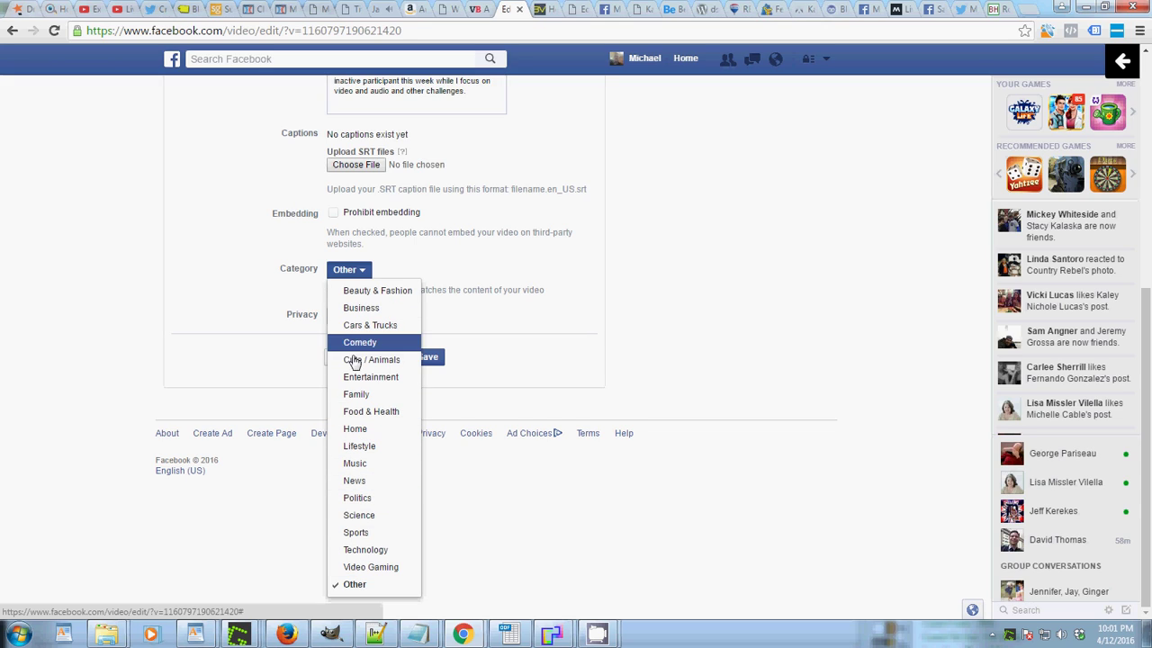
{"action": "left_click", "coordinate": [356, 501]}
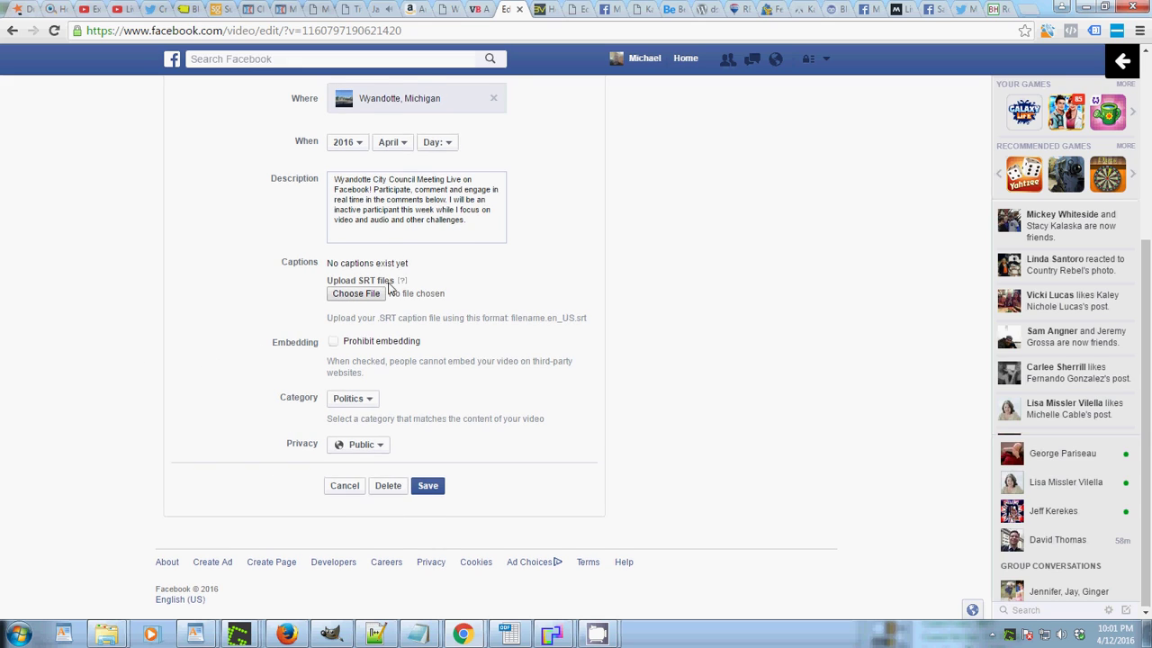
{"action": "scroll", "coordinate": [390, 288], "scroll_direction": "up", "scroll_amount": 3}
{"action": "scroll", "coordinate": [389, 287], "scroll_direction": "down", "scroll_amount": 3}
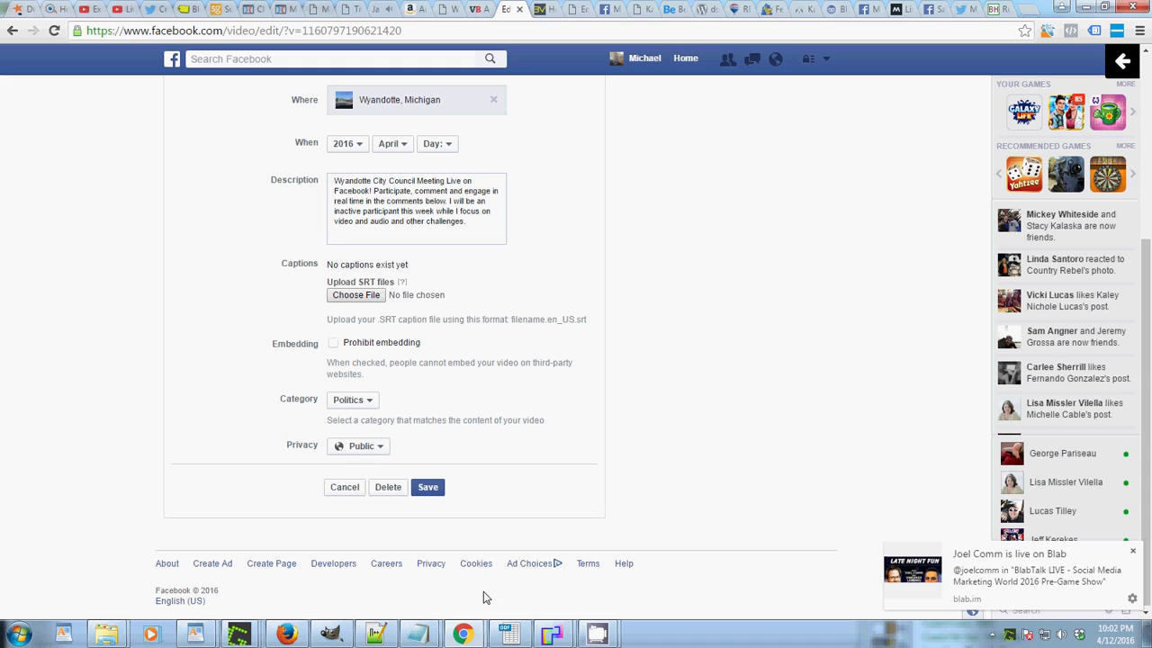
Step: Switch to Notepad++ and examine the SRT caption file's sequence number, start and end times, and caption text lines
{"action": "left_click", "coordinate": [375, 634]}
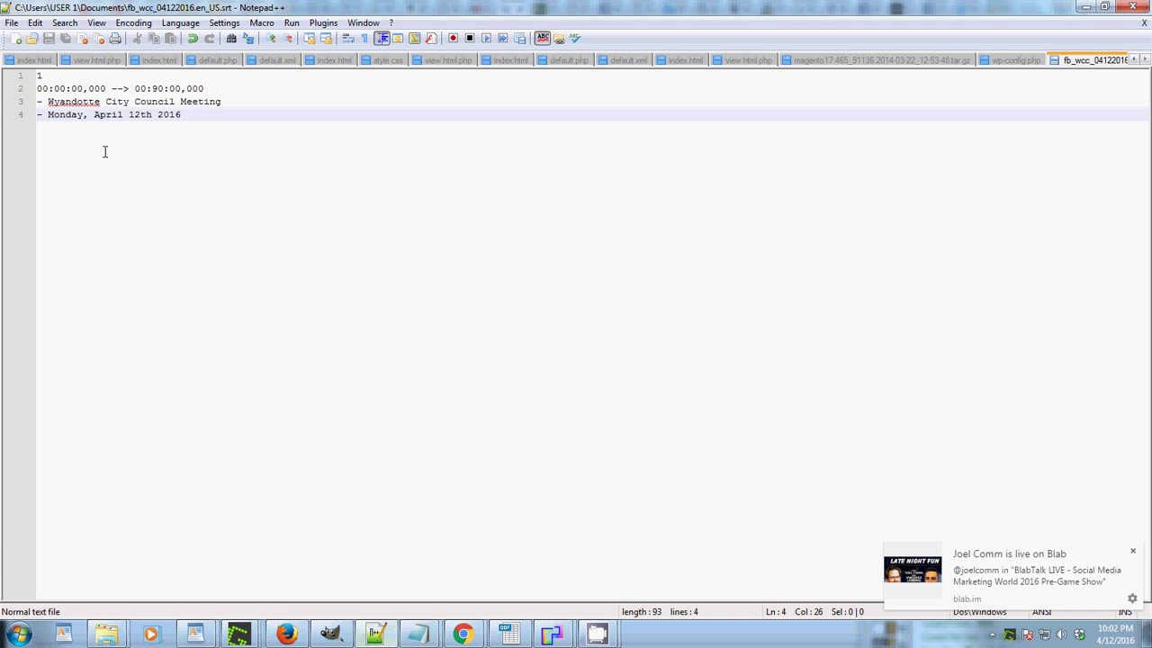
{"action": "left_click_drag", "start_coordinate": [211, 114], "coordinate": [37, 75]}
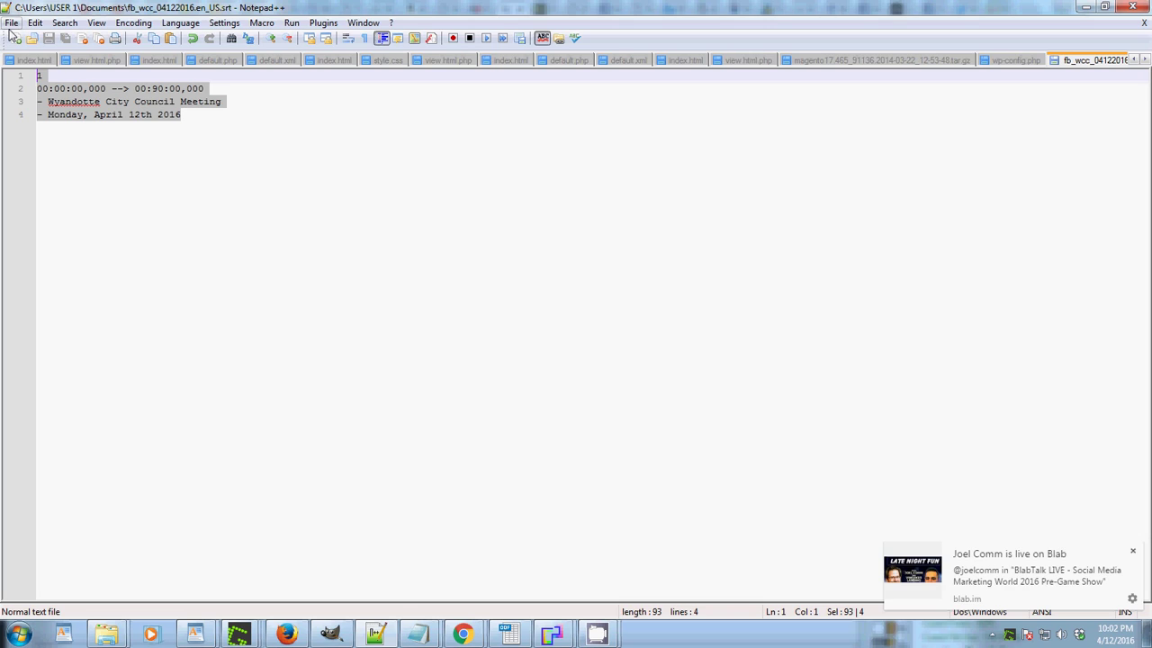
{"action": "left_click", "coordinate": [89, 103]}
{"action": "left_click_drag", "start_coordinate": [208, 115], "coordinate": [20, 79]}
{"action": "left_click", "coordinate": [63, 88]}
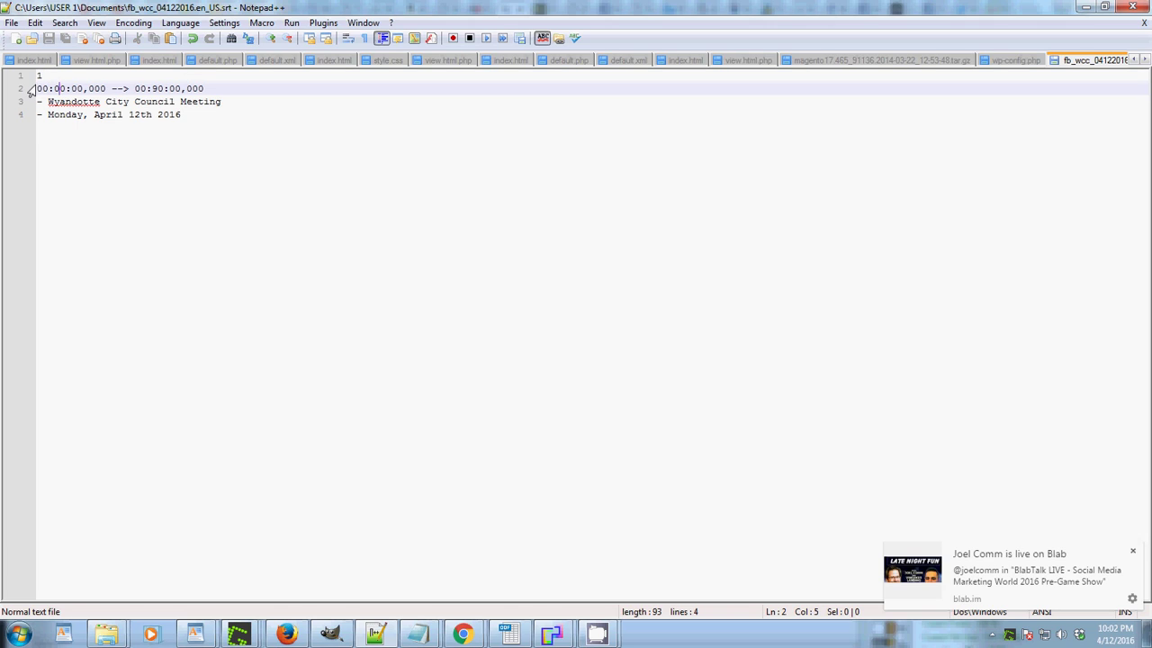
{"action": "left_click_drag", "start_coordinate": [37, 89], "coordinate": [106, 89]}
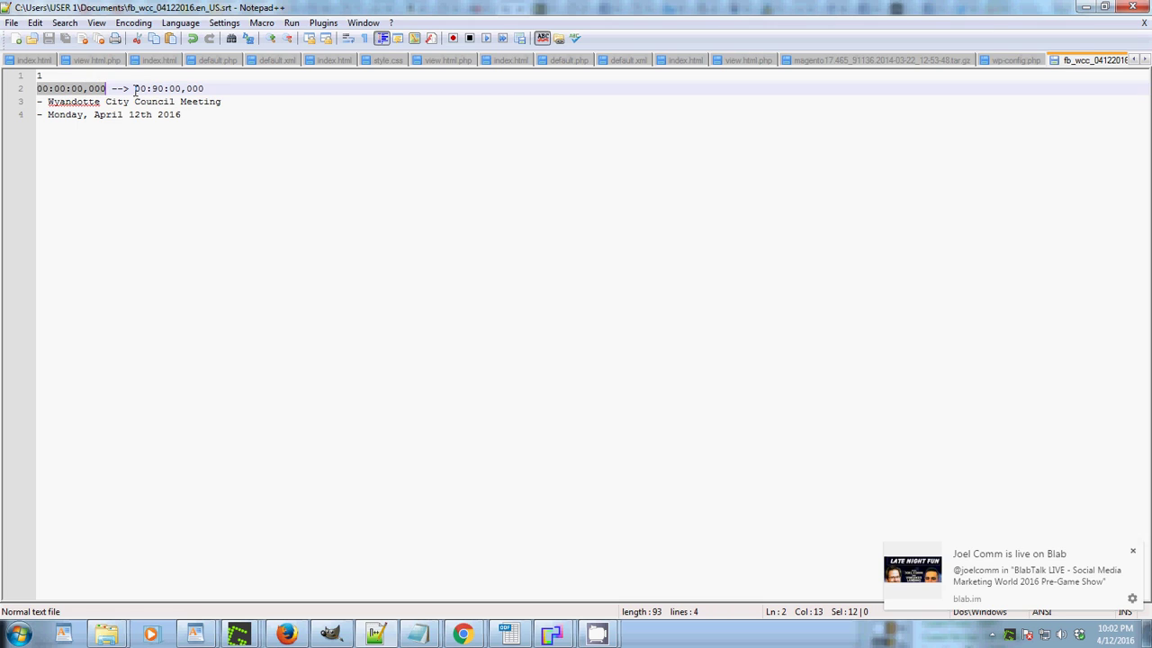
{"action": "left_click_drag", "start_coordinate": [135, 89], "coordinate": [207, 88]}
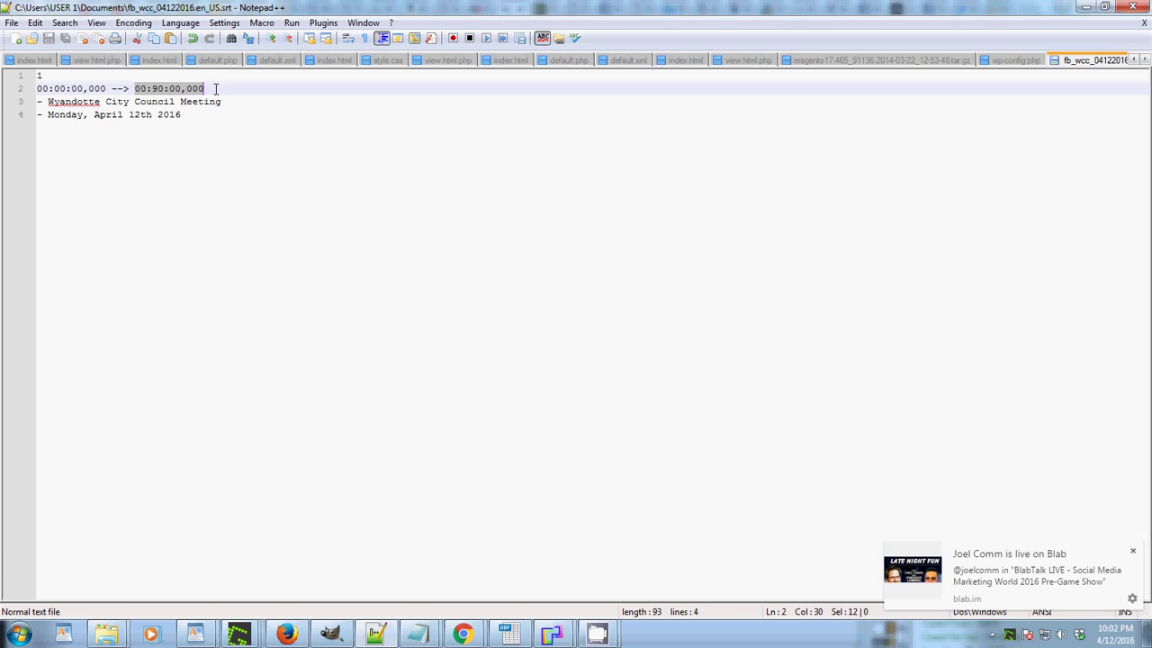
{"action": "left_click_drag", "start_coordinate": [226, 100], "coordinate": [39, 101]}
{"action": "left_click_drag", "start_coordinate": [193, 114], "coordinate": [30, 106]}
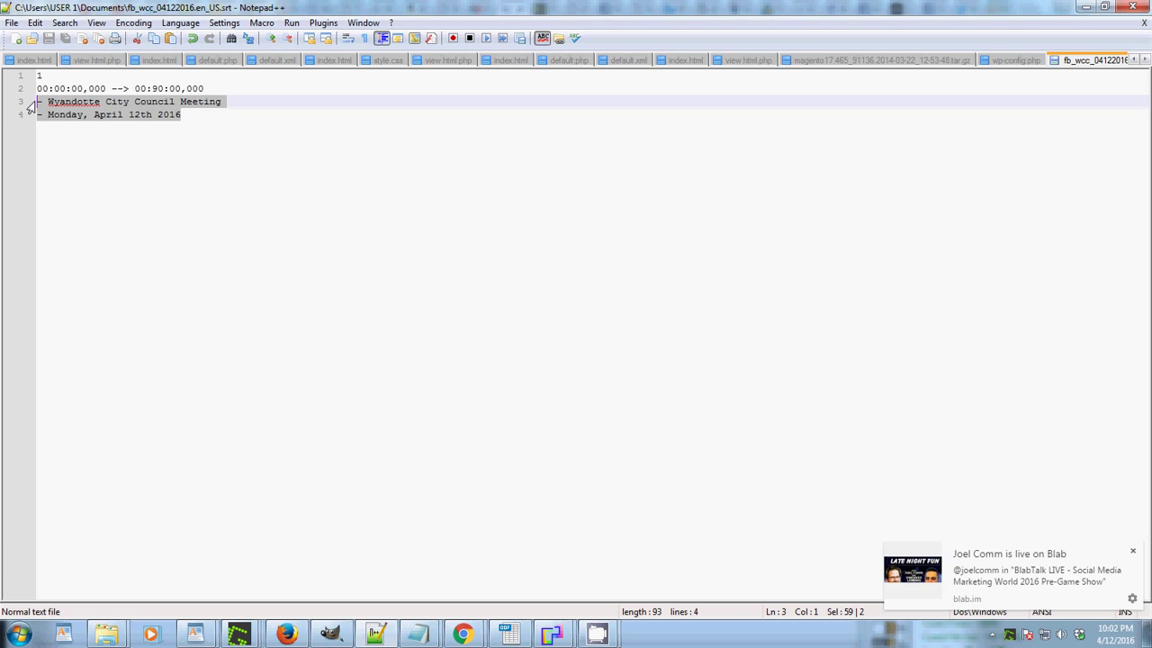
{"action": "left_click_drag", "start_coordinate": [30, 107], "coordinate": [51, 90]}
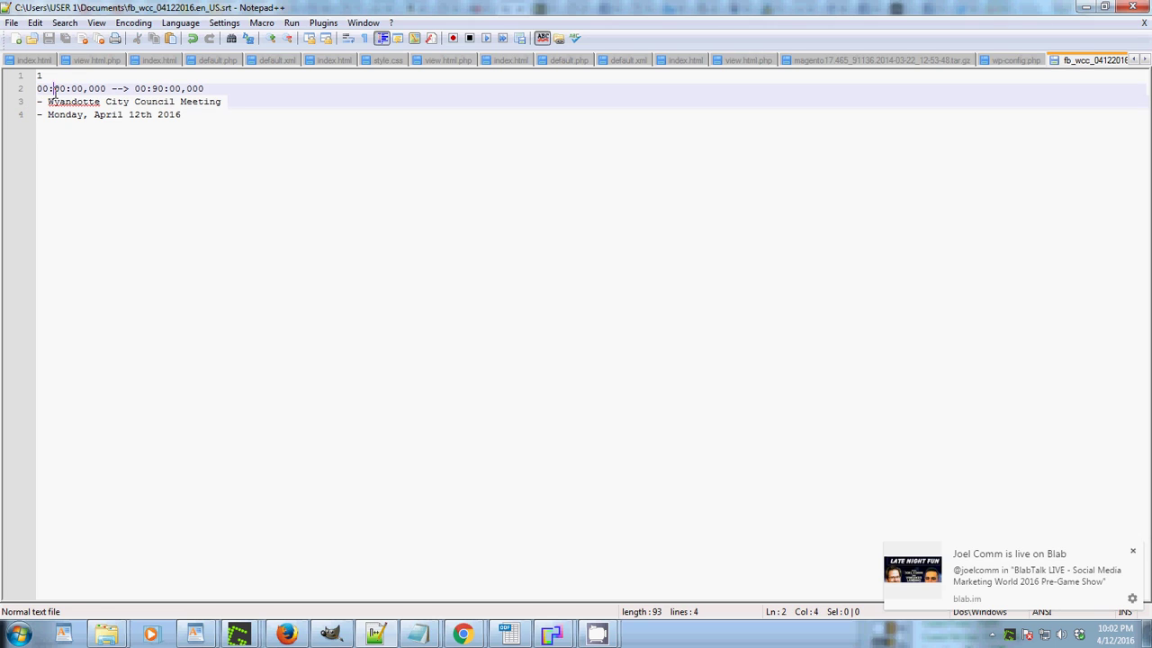
Step: Duplicate the whole caption block below the original, separated by a blank line, and number the copy 2
{"action": "left_click_drag", "start_coordinate": [181, 114], "coordinate": [3, 80]}
{"action": "key", "text": "ctrl+c"}
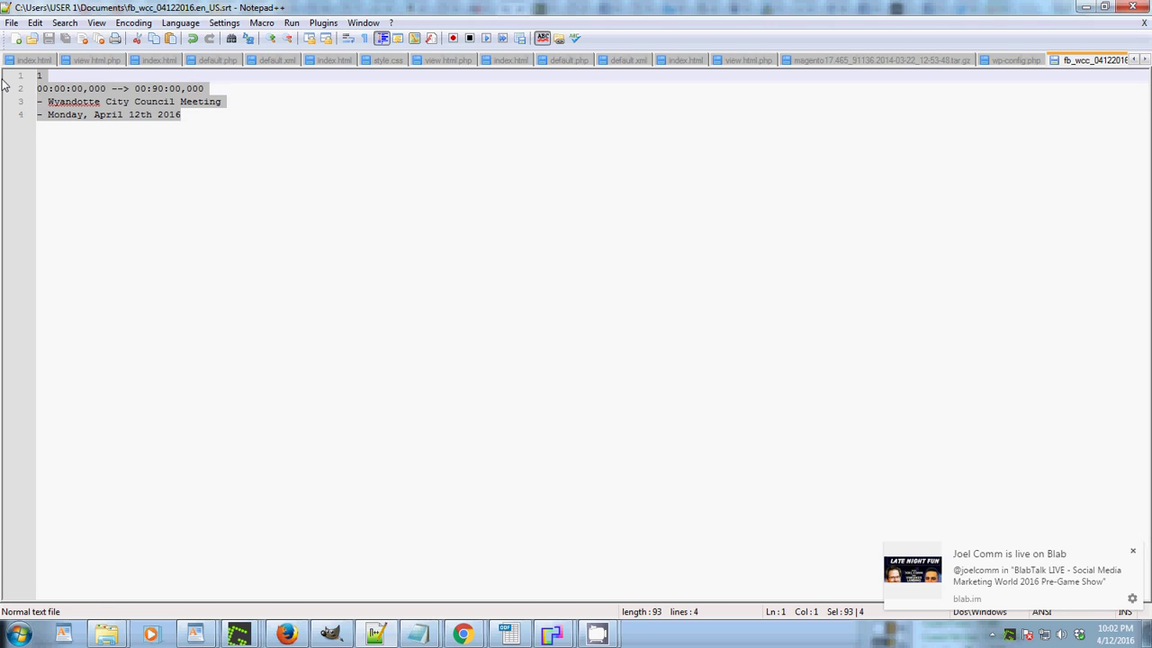
{"action": "left_click", "coordinate": [184, 116]}
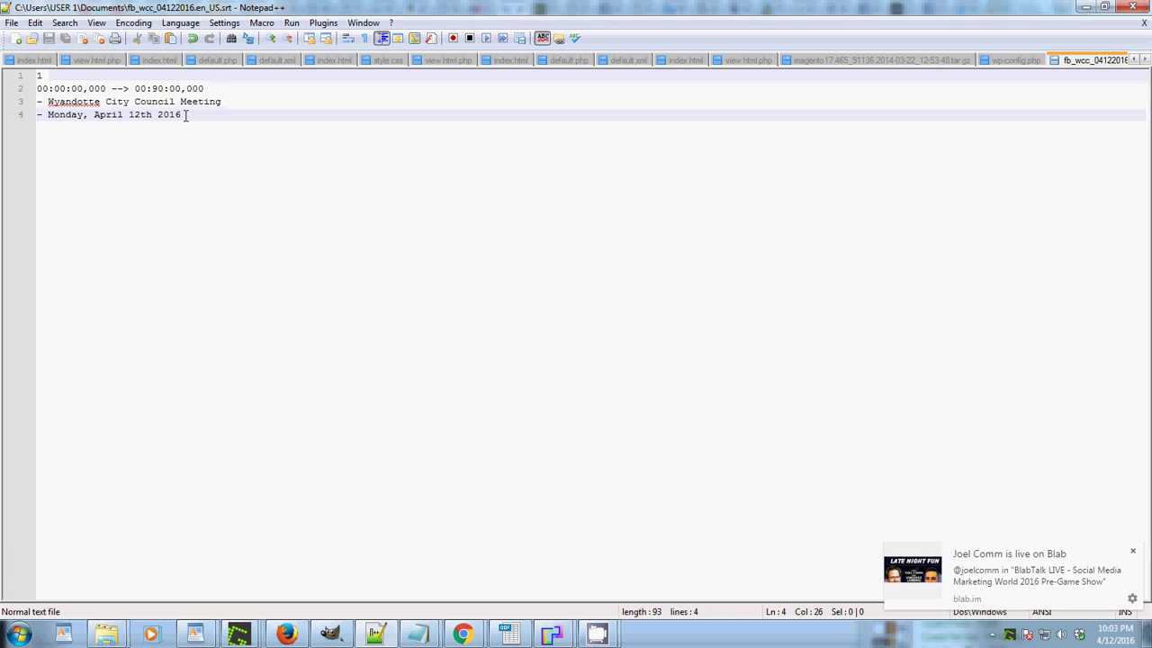
{"action": "key", "text": "Return"}
{"action": "key", "text": "Return"}
{"action": "key", "text": "ctrl+v"}
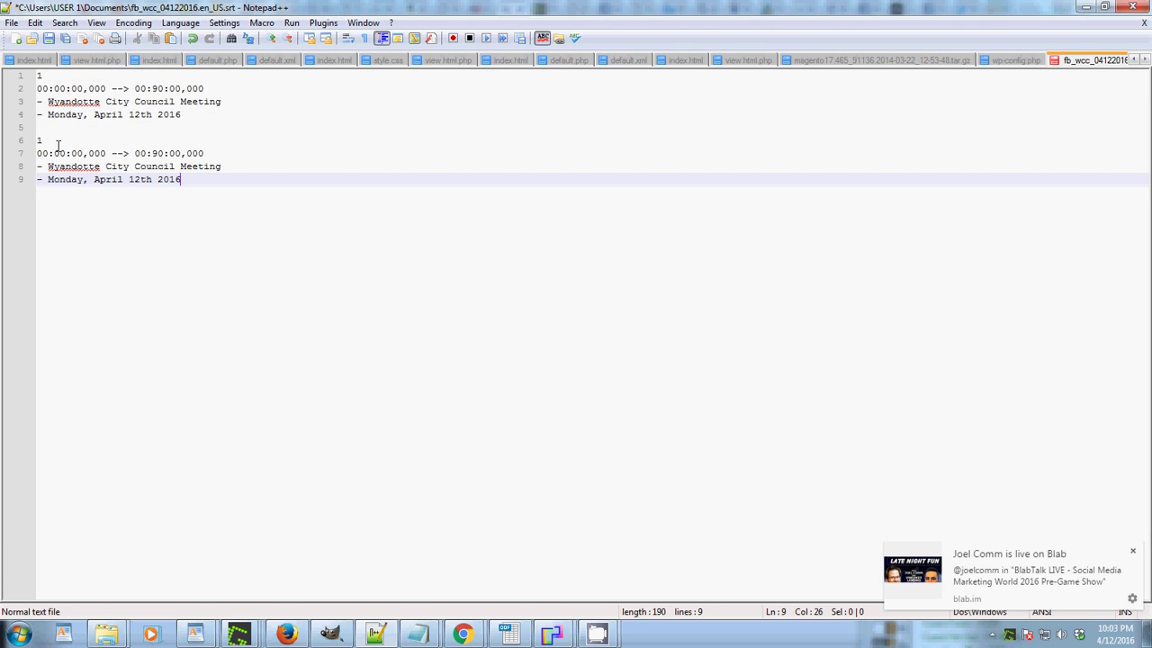
{"action": "double_click", "coordinate": [42, 140]}
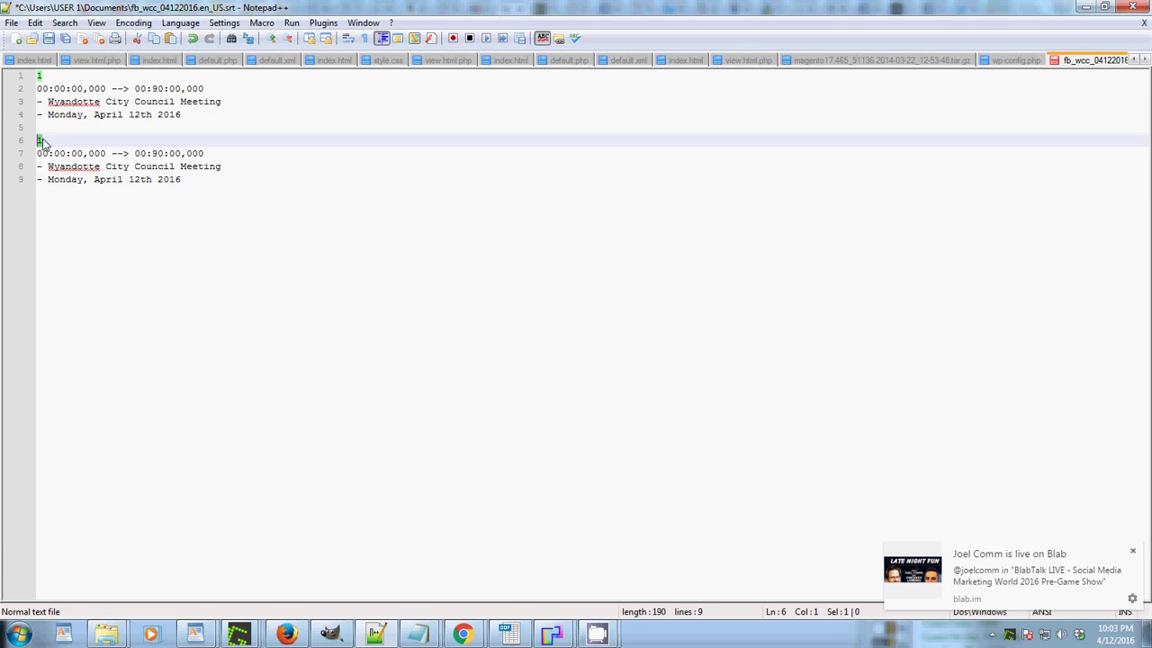
{"action": "type", "text": "2"}
Step: Set the first caption's end time to 00:45:00,000
{"action": "left_click", "coordinate": [156, 88]}
{"action": "double_click", "coordinate": [160, 88]}
{"action": "type", "text": "45"}
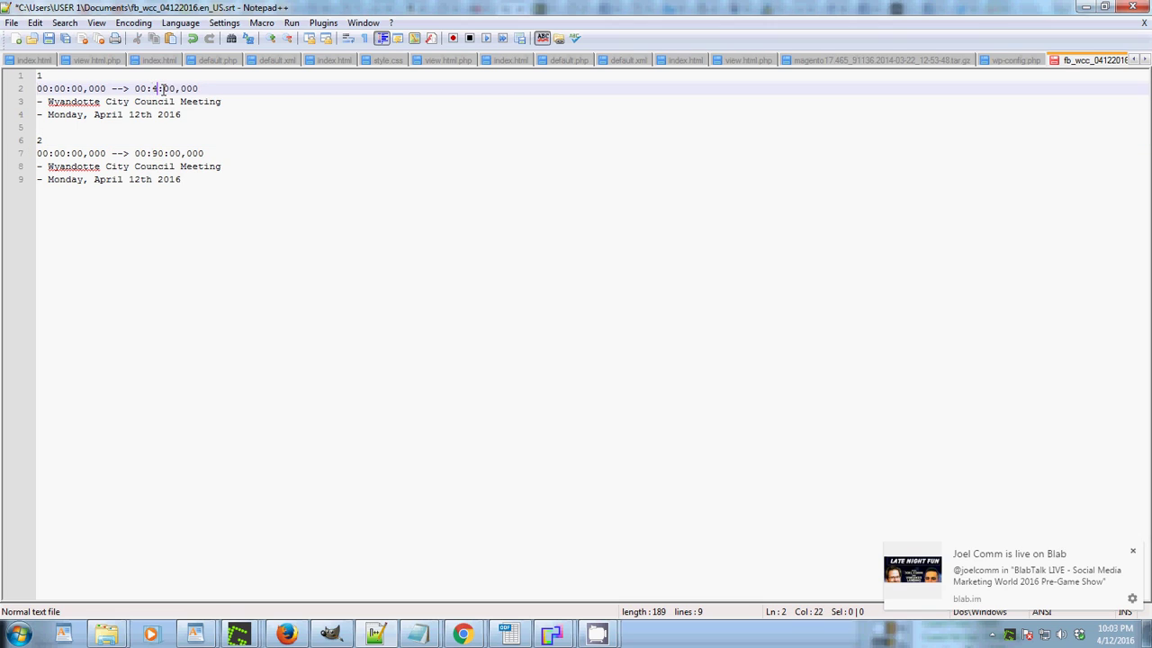
Step: Set the second caption's start time to 00:45:00,000 and replace its text lines with "- Thank You for Joining" and "- Please Join us Next Monday"
{"action": "double_click", "coordinate": [54, 153]}
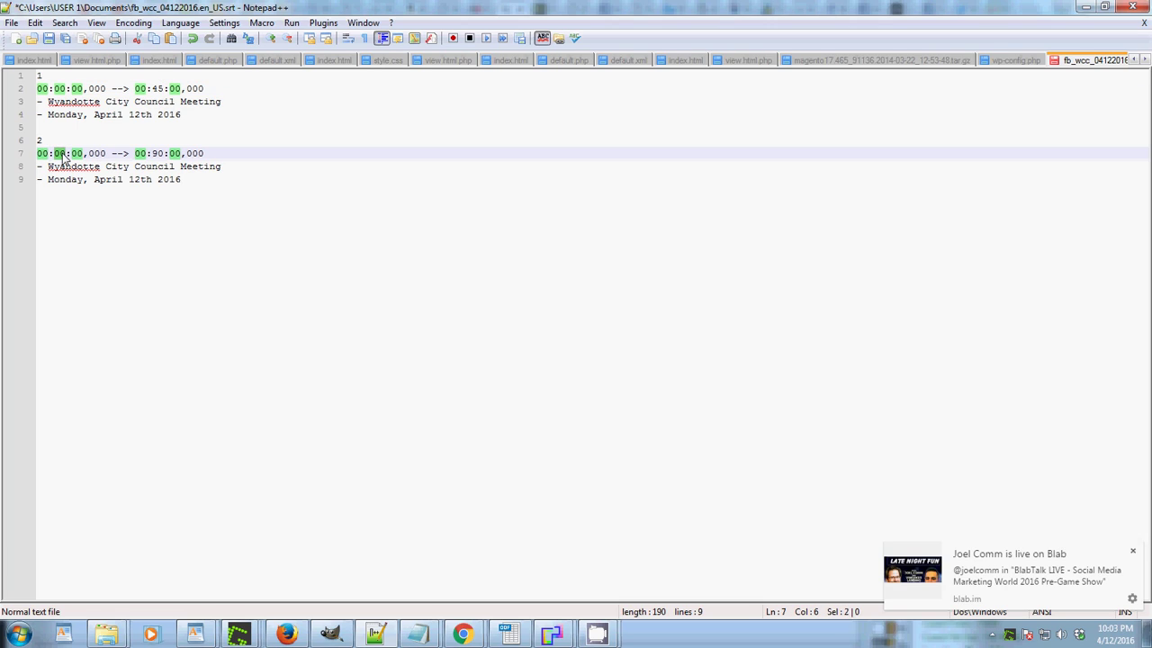
{"action": "type", "text": "45"}
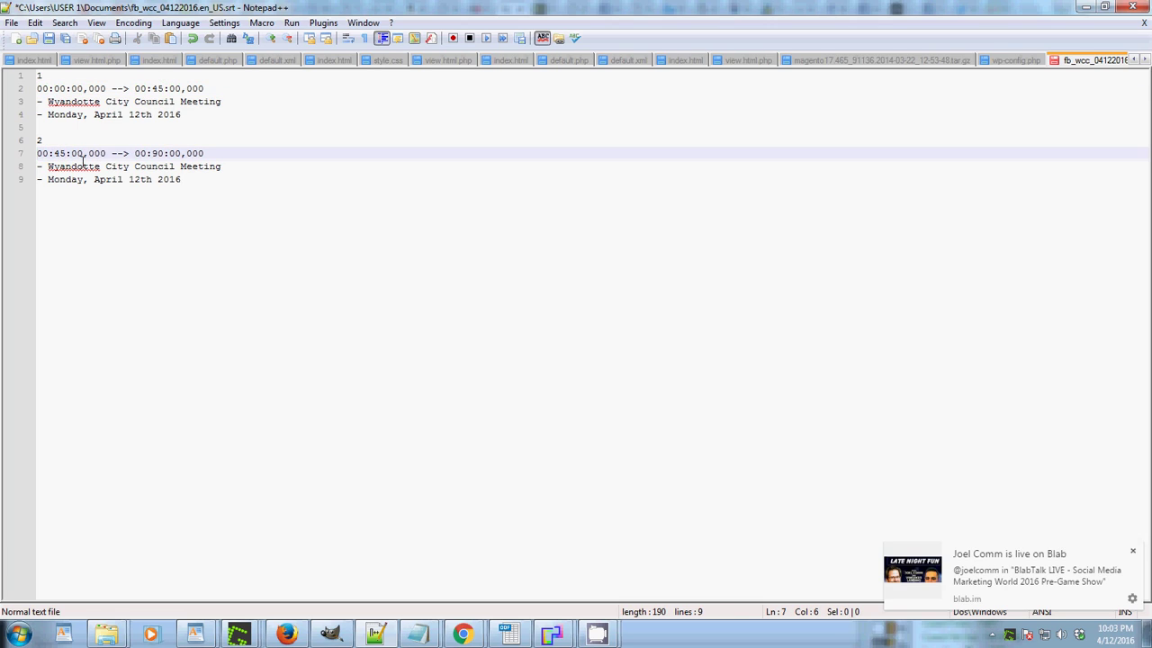
{"action": "left_click_drag", "start_coordinate": [133, 153], "coordinate": [47, 166]}
{"action": "left_click", "coordinate": [184, 179]}
{"action": "type", "text": "Thank Y"}
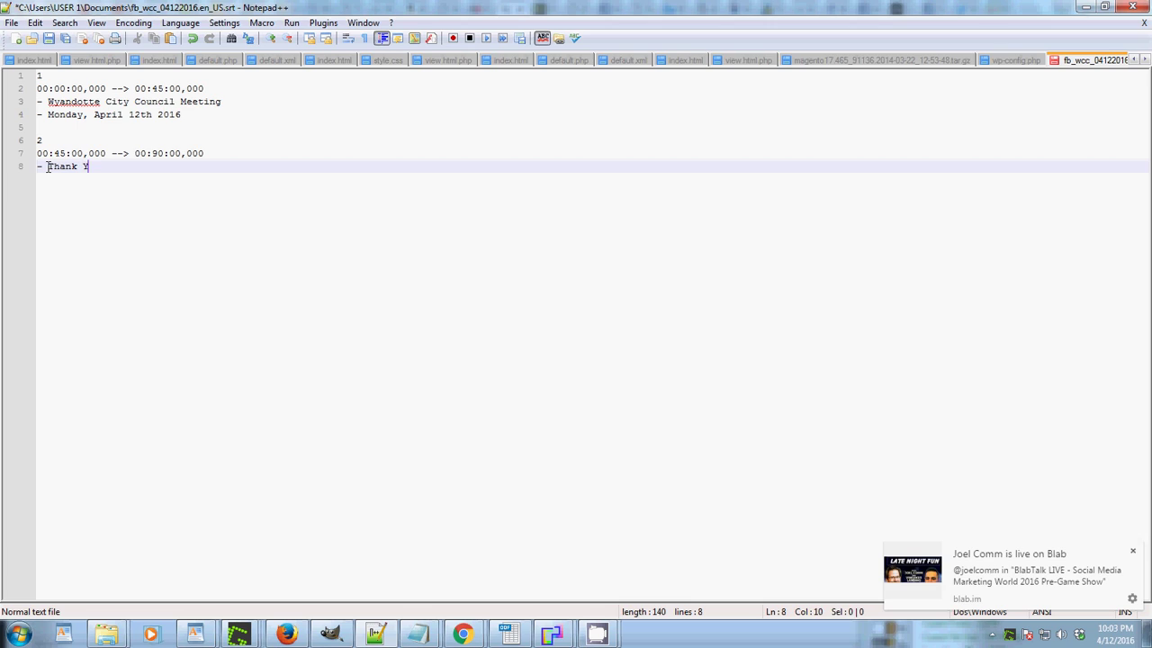
{"action": "type", "text": "ou for Joining"}
{"action": "key", "text": "Return"}
{"action": "type", "text": "- Please "}
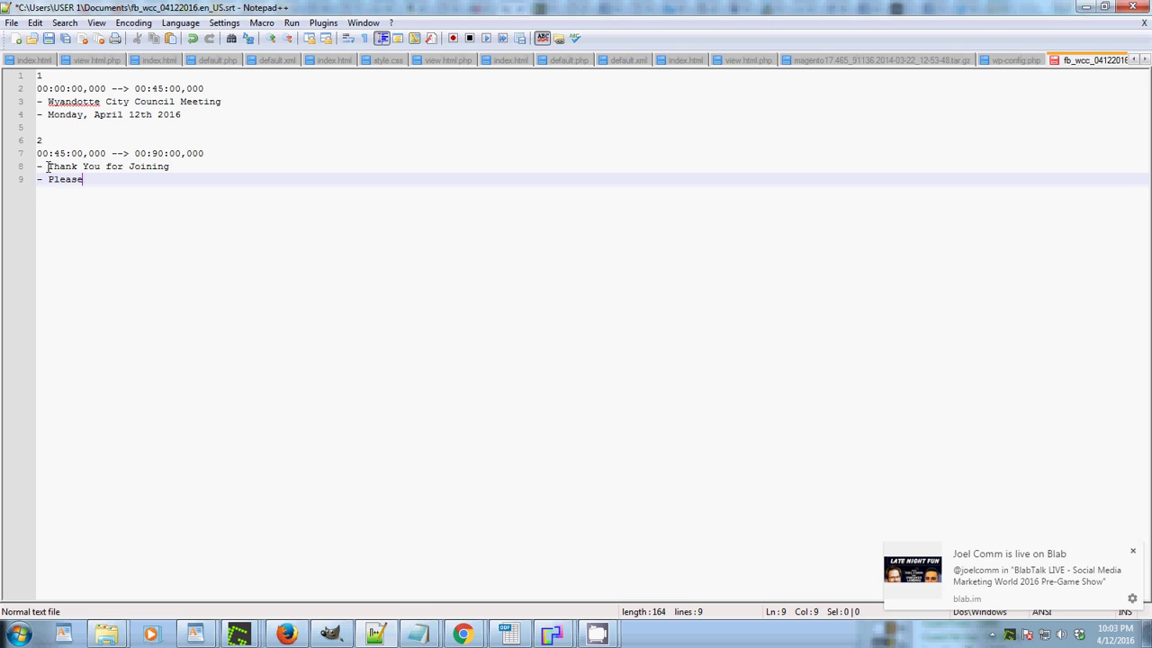
{"action": "type", "text": "Join us Next Monday"}
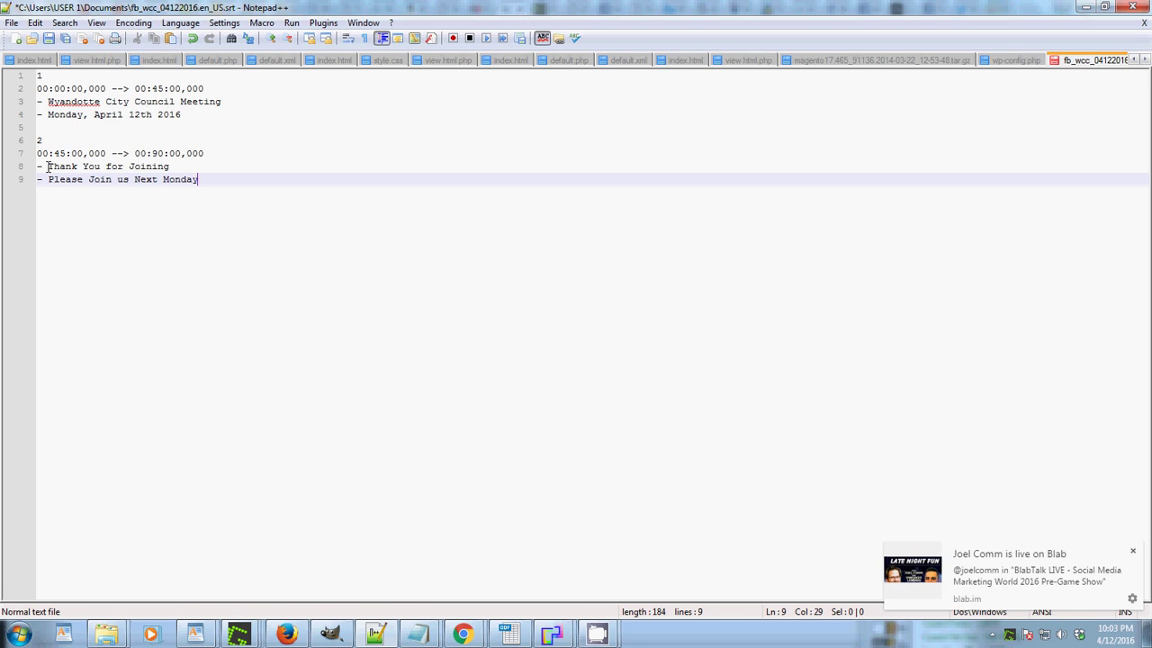
Step: Begin saving the caption file as a new copy in Documents, naming it fb_wcc2_04122016.en_US.srt
{"action": "left_click", "coordinate": [7, 24]}
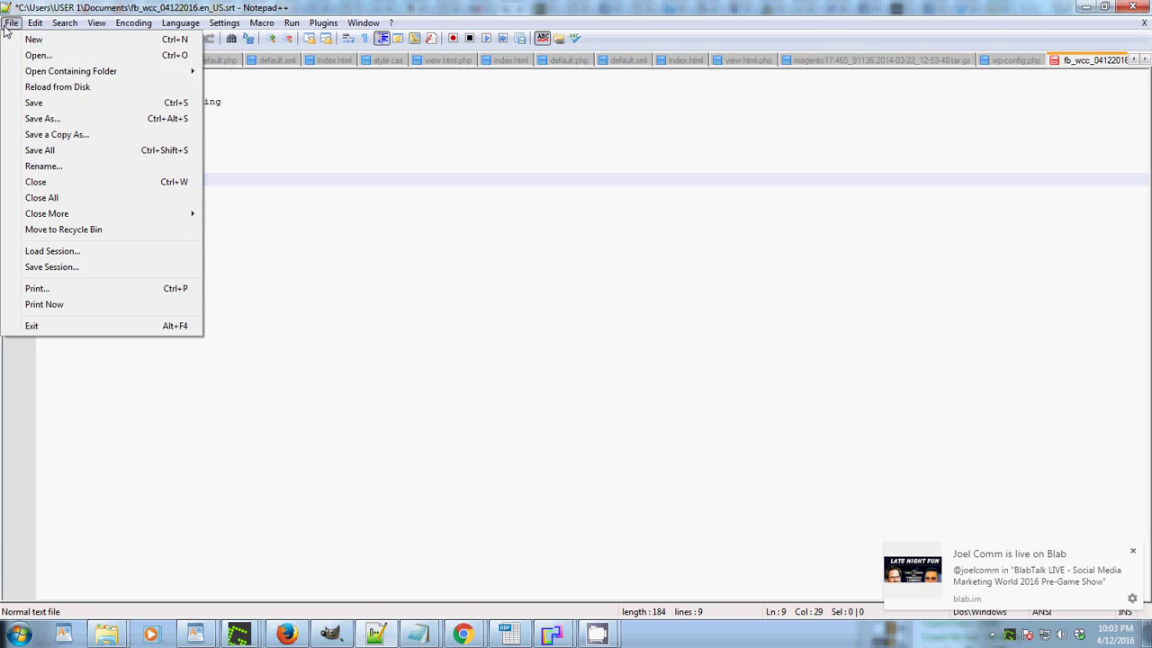
{"action": "left_click", "coordinate": [44, 124]}
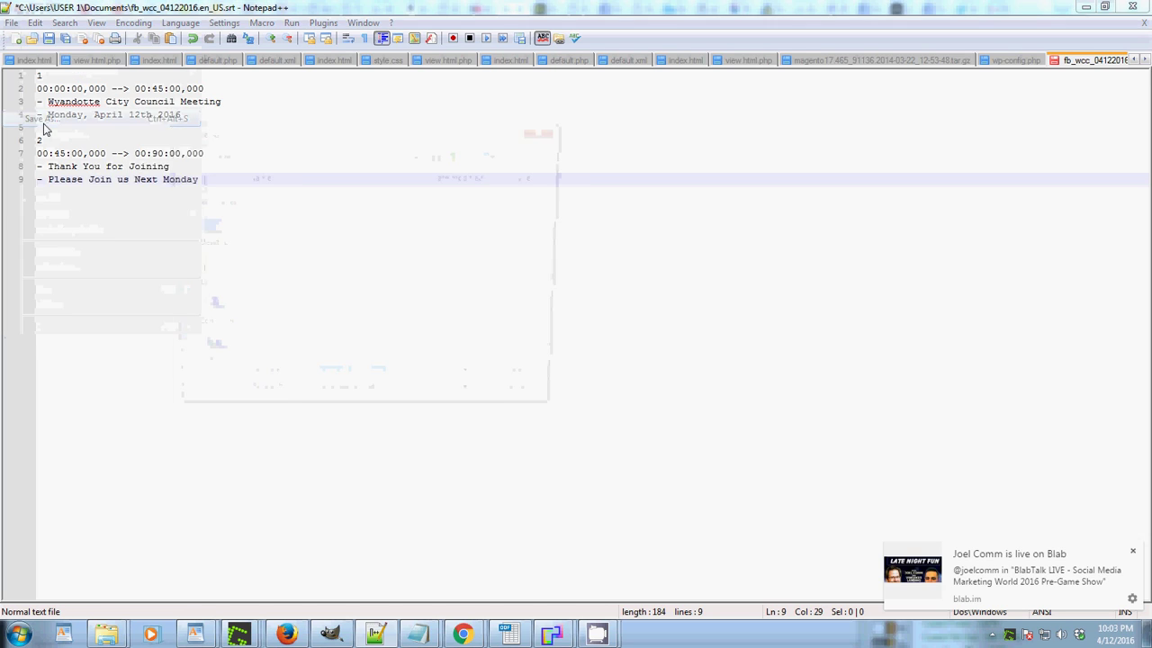
{"action": "left_click", "coordinate": [433, 384]}
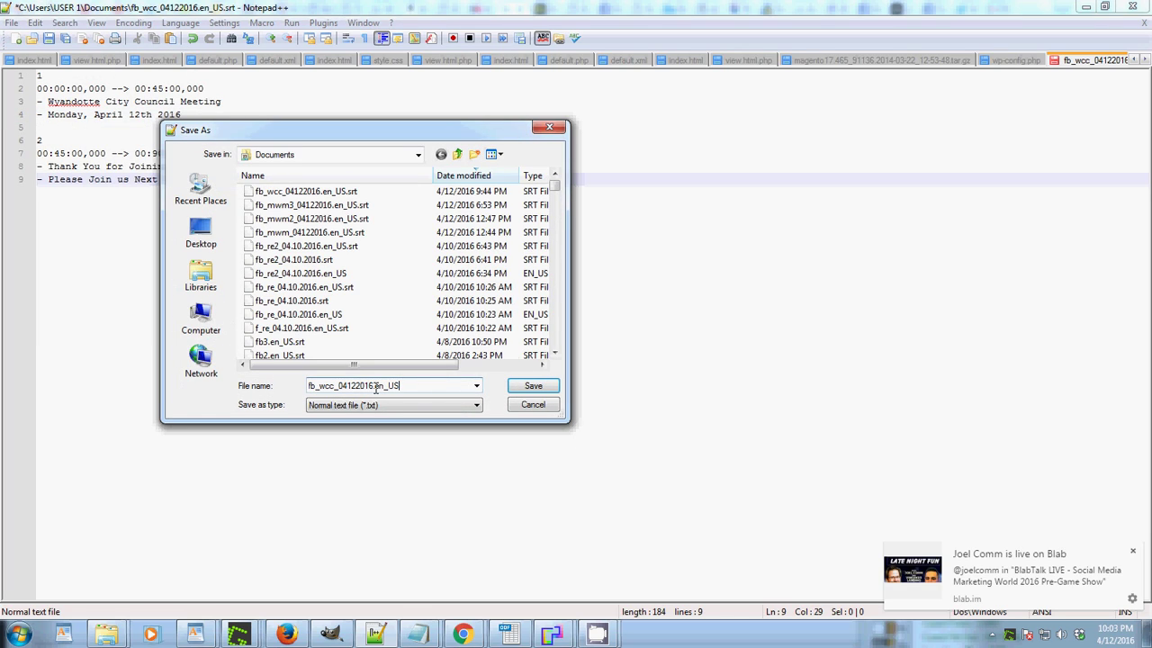
{"action": "left_click_drag", "start_coordinate": [373, 385], "coordinate": [237, 370]}
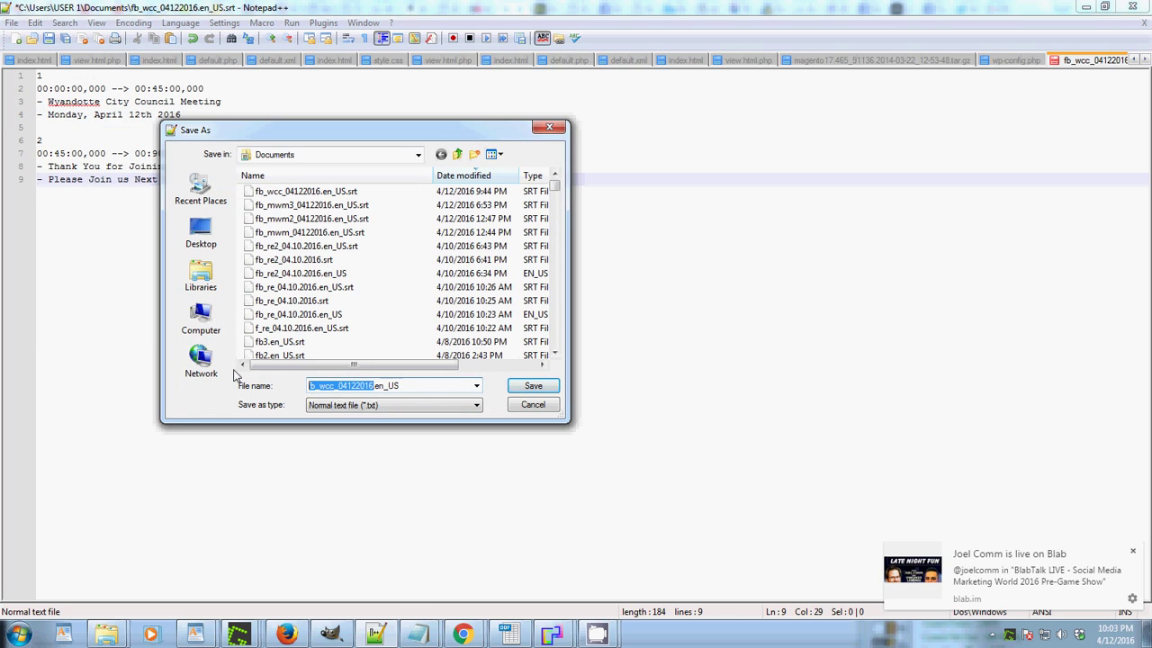
{"action": "left_click", "coordinate": [334, 385]}
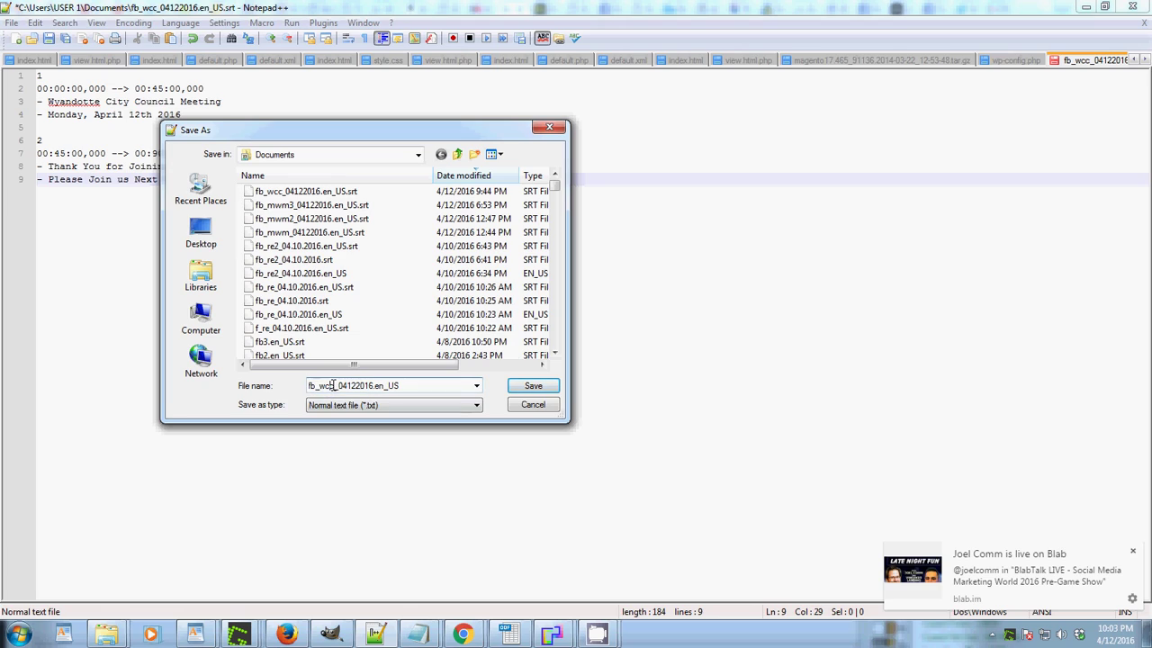
{"action": "type", "text": "2"}
{"action": "left_click_drag", "start_coordinate": [377, 385], "coordinate": [493, 386]}
{"action": "key", "text": "BackSpace"}
{"action": "key", "text": "ctrl+z"}
{"action": "left_click_drag", "start_coordinate": [381, 385], "coordinate": [408, 385]}
Step: Set the file type to All types (*.*) and save the caption file copy
{"action": "left_click", "coordinate": [387, 404]}
{"action": "scroll", "coordinate": [345, 131], "scroll_direction": "up", "scroll_amount": 1}
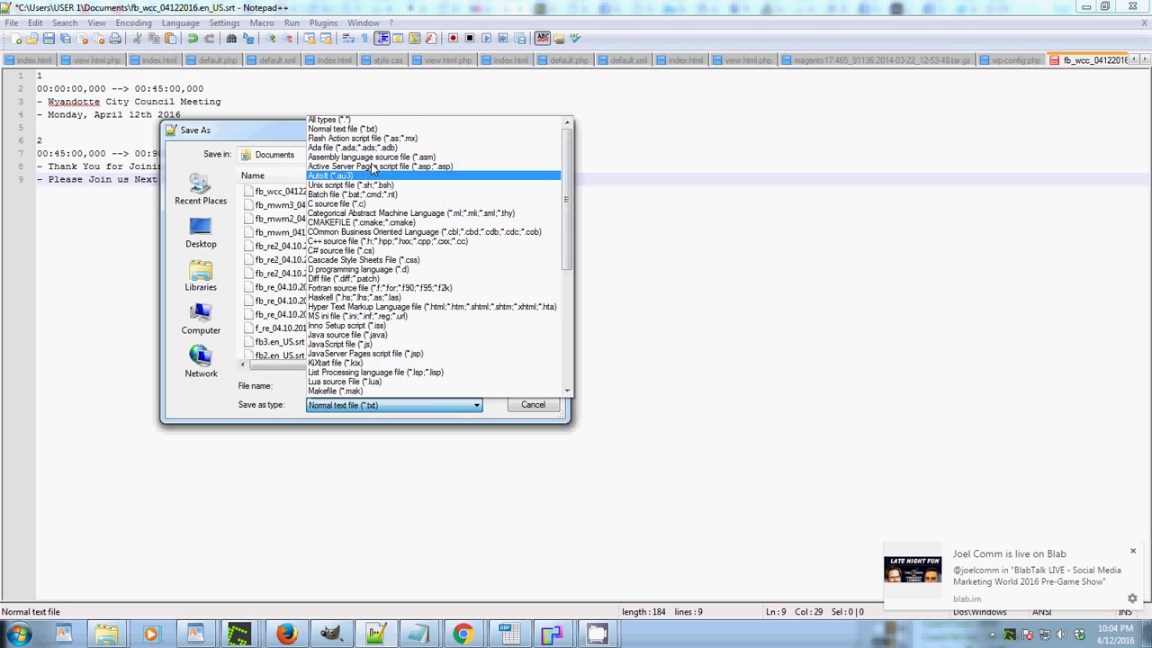
{"action": "left_click", "coordinate": [342, 121]}
{"action": "left_click", "coordinate": [358, 406]}
{"action": "scroll", "coordinate": [387, 188], "scroll_direction": "up", "scroll_amount": 1}
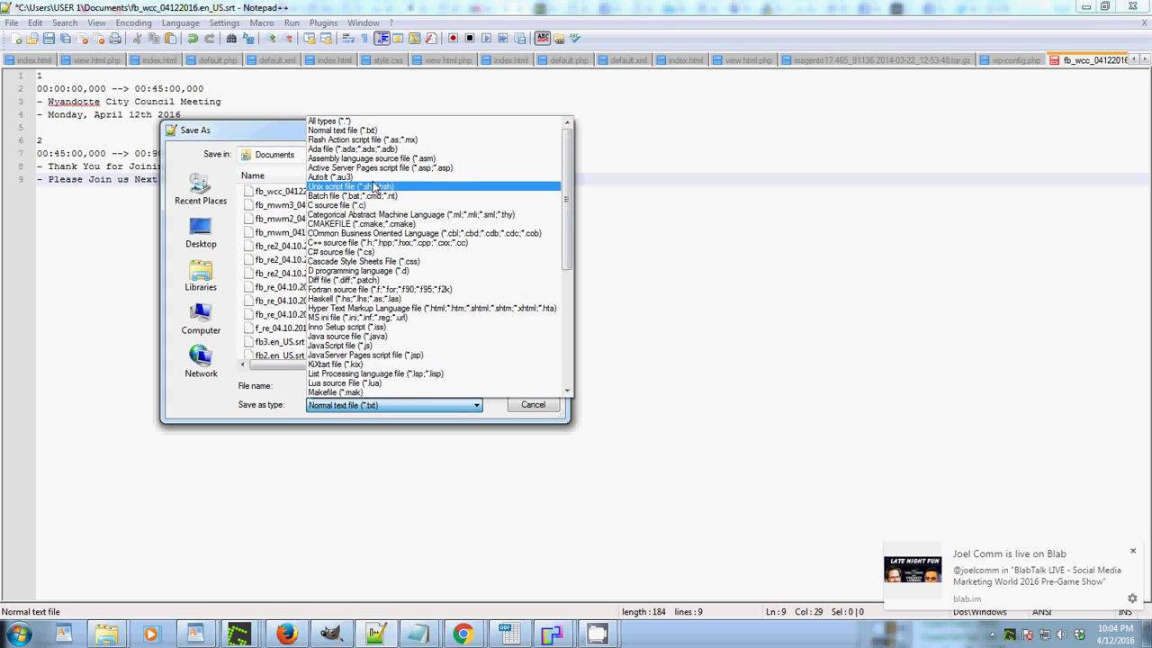
{"action": "left_click", "coordinate": [399, 123]}
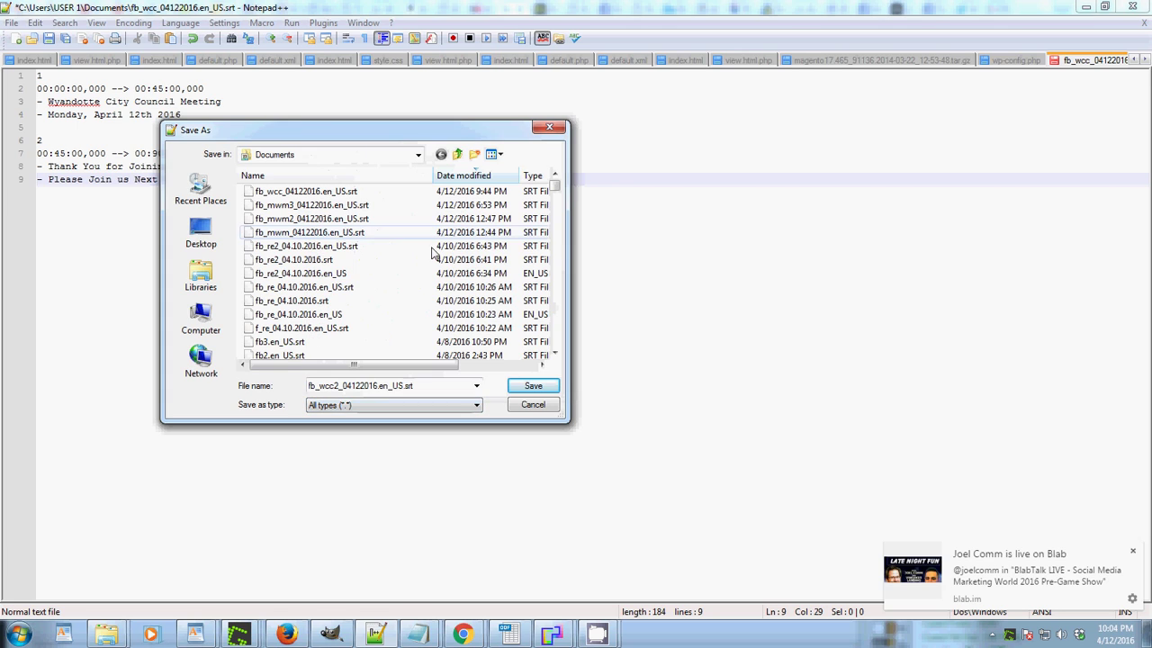
{"action": "left_click", "coordinate": [541, 389]}
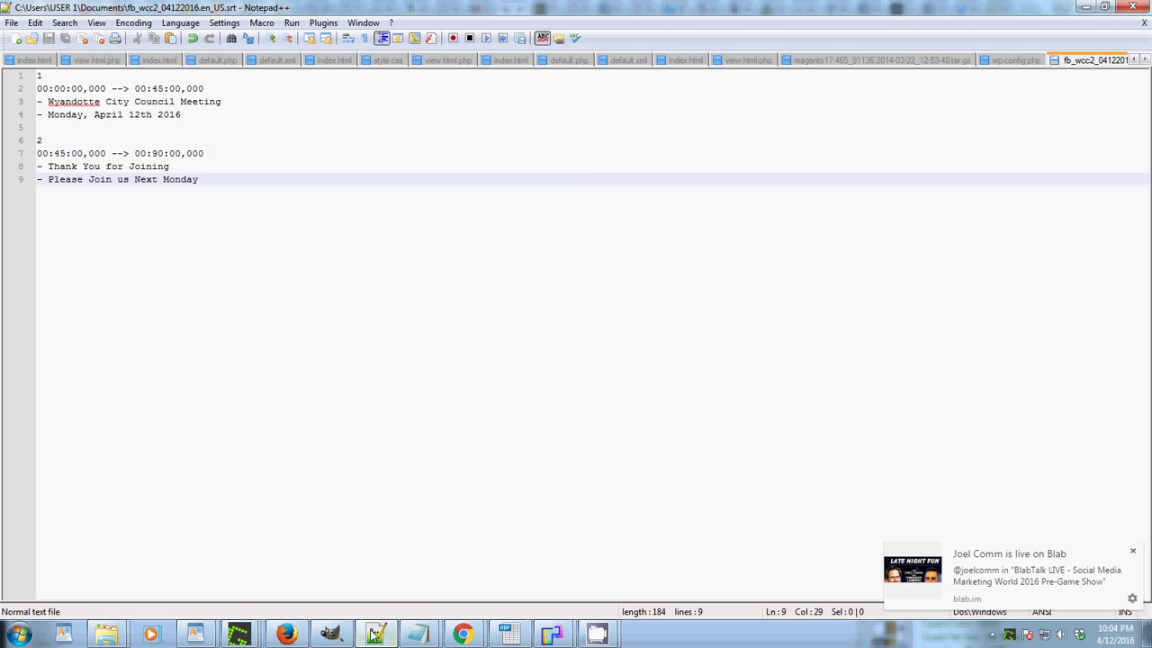
Step: Switch to Chrome's Edit Video page and attach fb_wcc2_04122016.en_US.srt as the SRT caption file, searching the Documents library for "fb"
{"action": "mouse_move", "coordinate": [457, 637]}
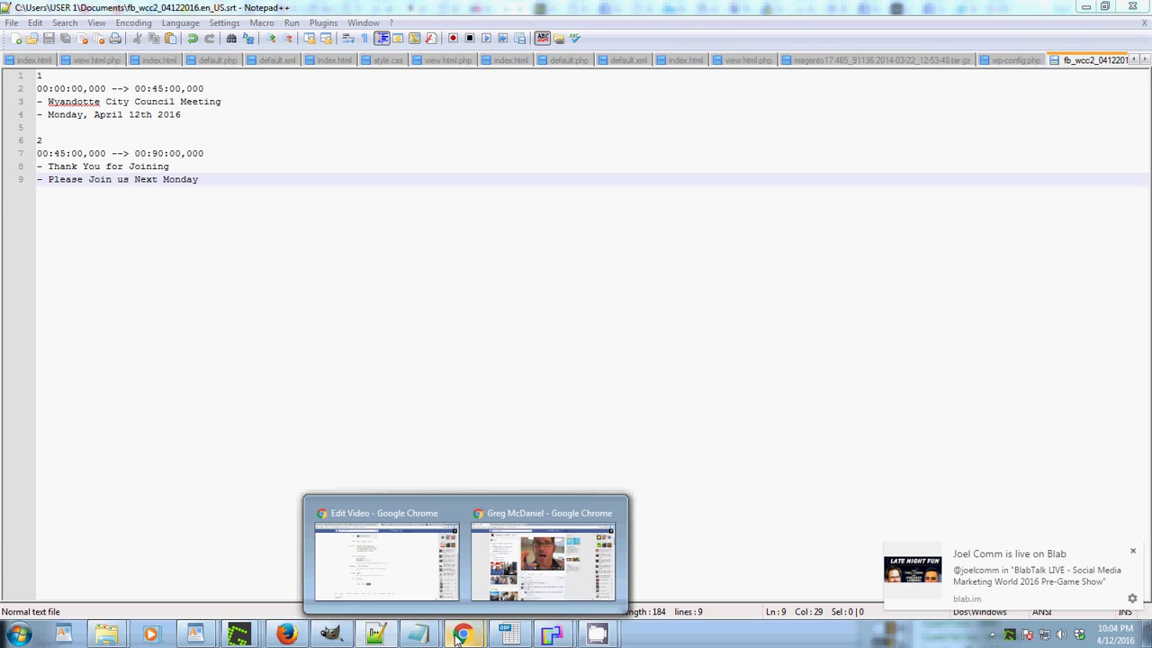
{"action": "left_click", "coordinate": [387, 551]}
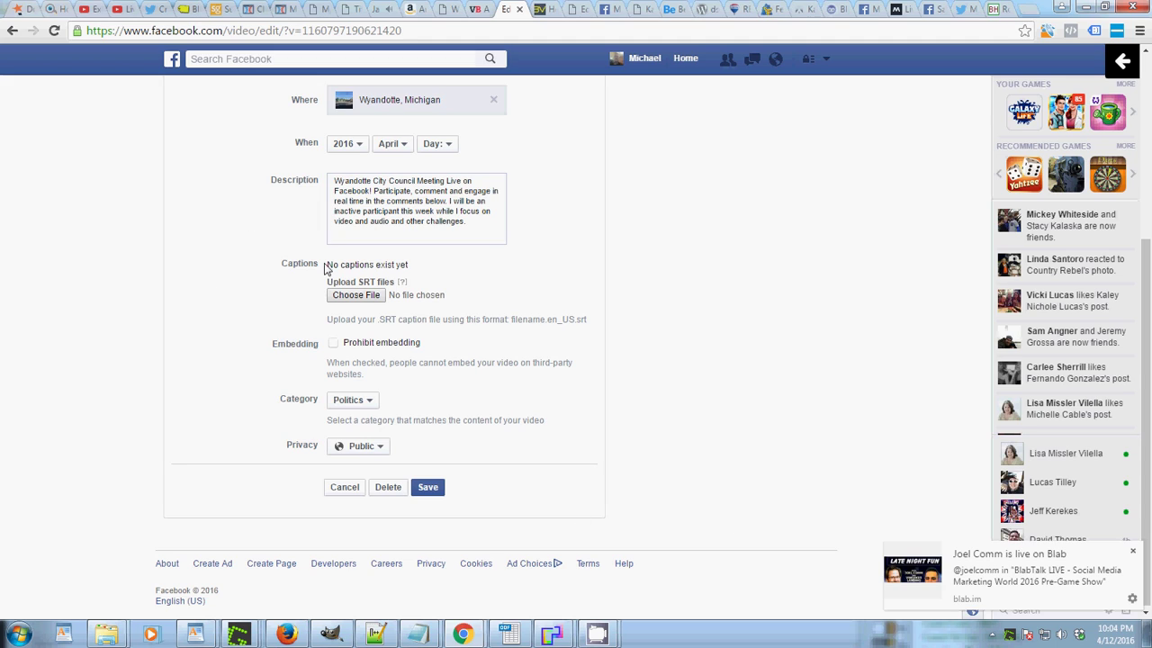
{"action": "left_click", "coordinate": [358, 296]}
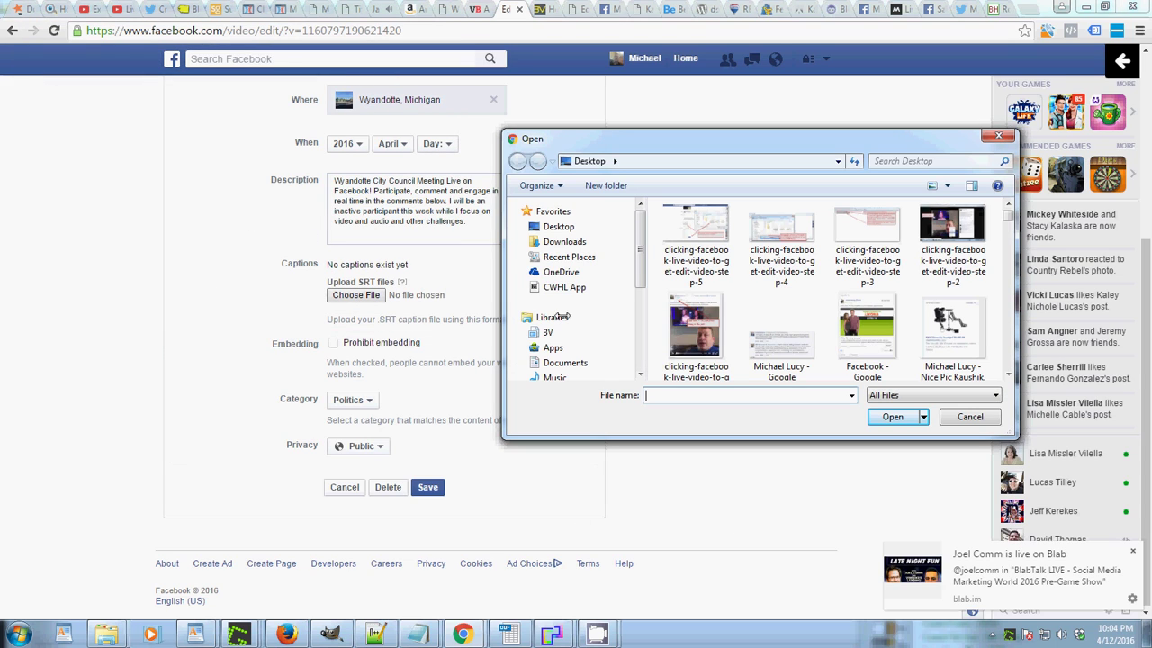
{"action": "left_click", "coordinate": [565, 363]}
{"action": "left_click", "coordinate": [945, 160]}
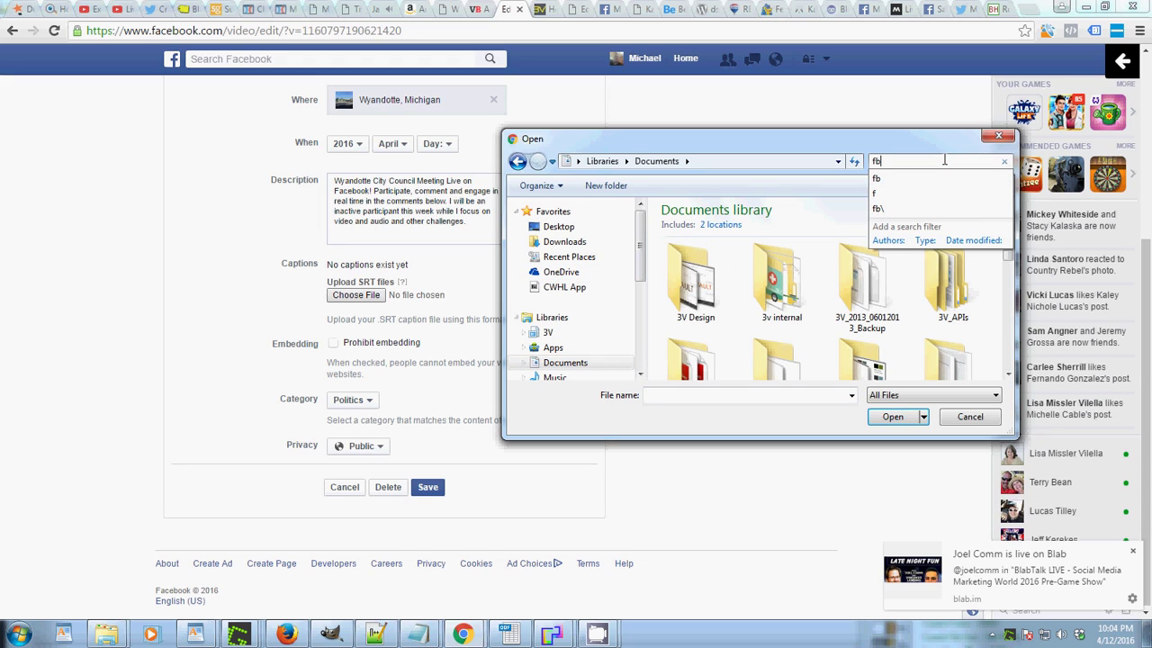
{"action": "type", "text": "fb"}
{"action": "key", "text": "Return"}
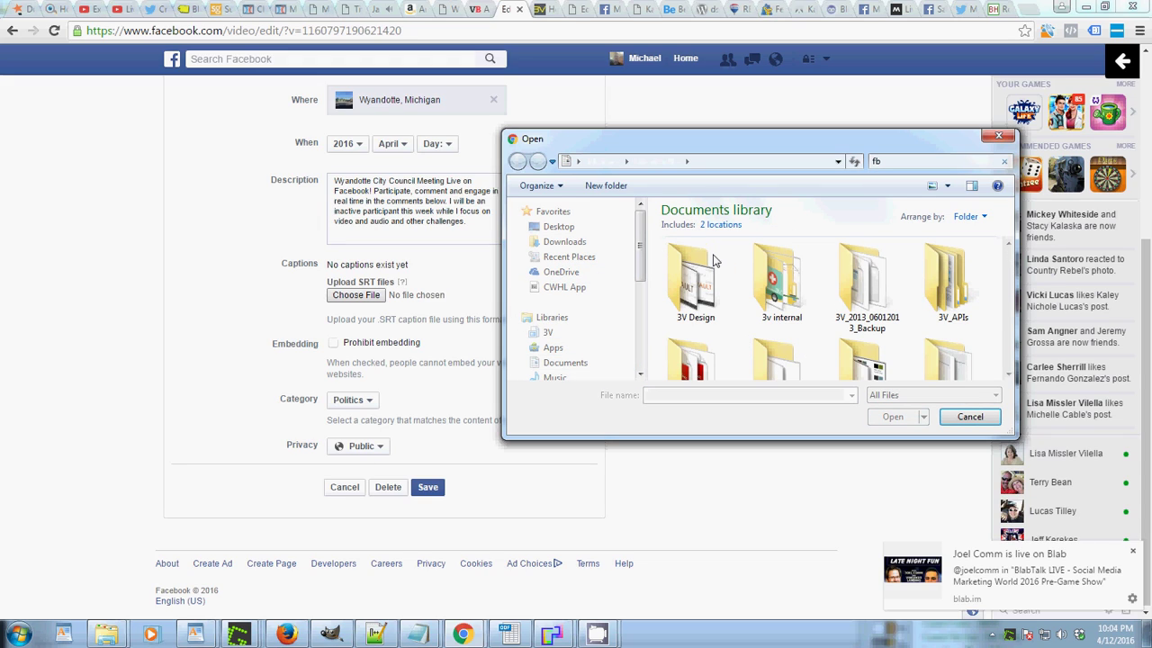
{"action": "left_click", "coordinate": [772, 284]}
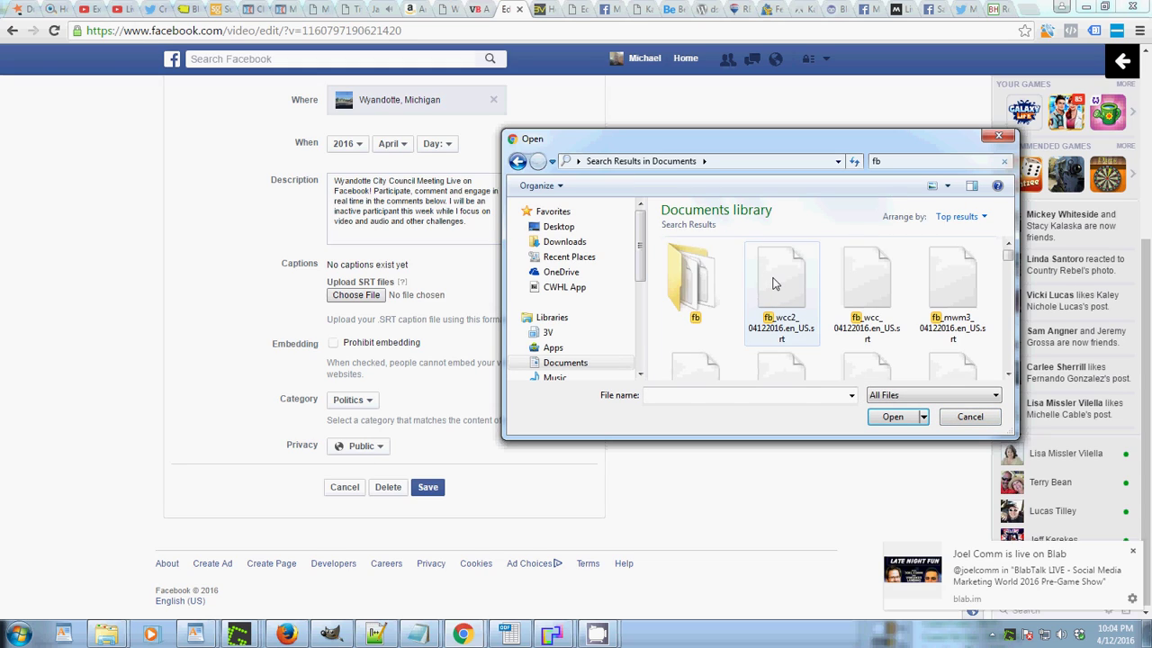
{"action": "double_click", "coordinate": [772, 284]}
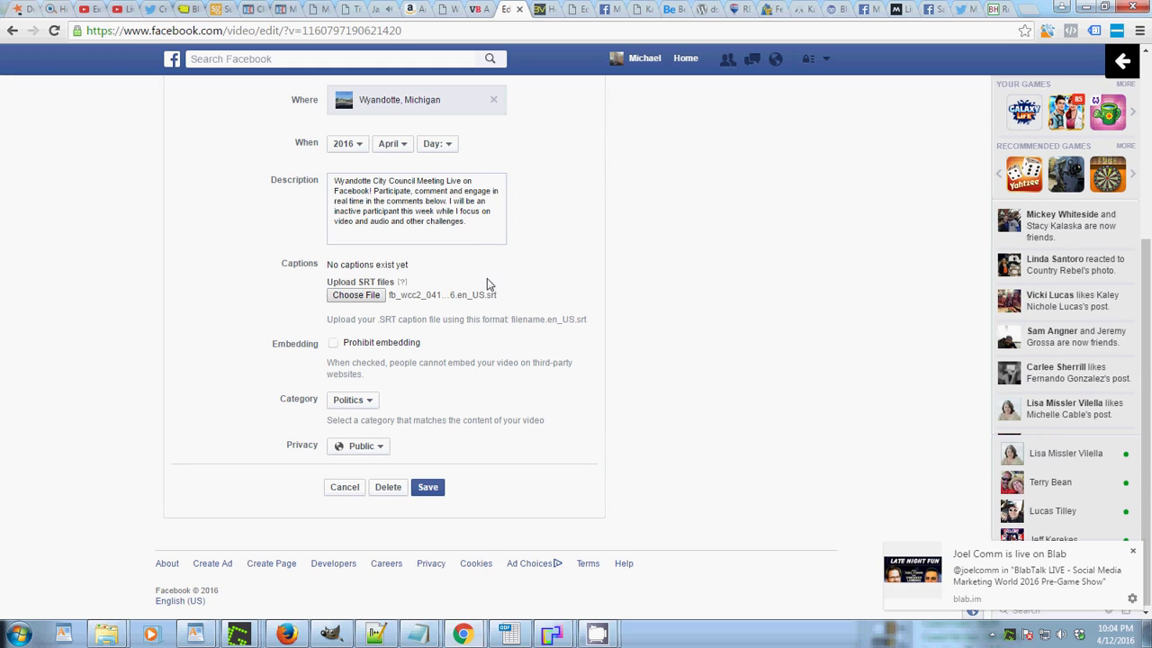
Step: Save the video's edits and check the caption overlay and description on the resulting video page
{"action": "left_click", "coordinate": [428, 496]}
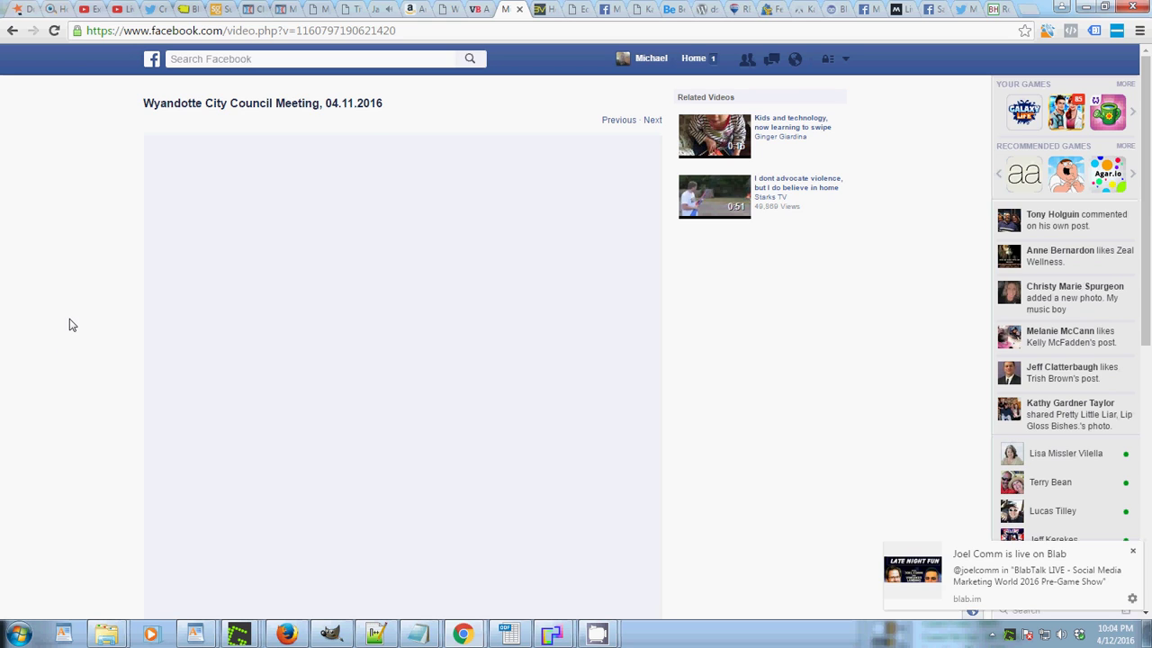
{"action": "left_click", "coordinate": [1132, 551]}
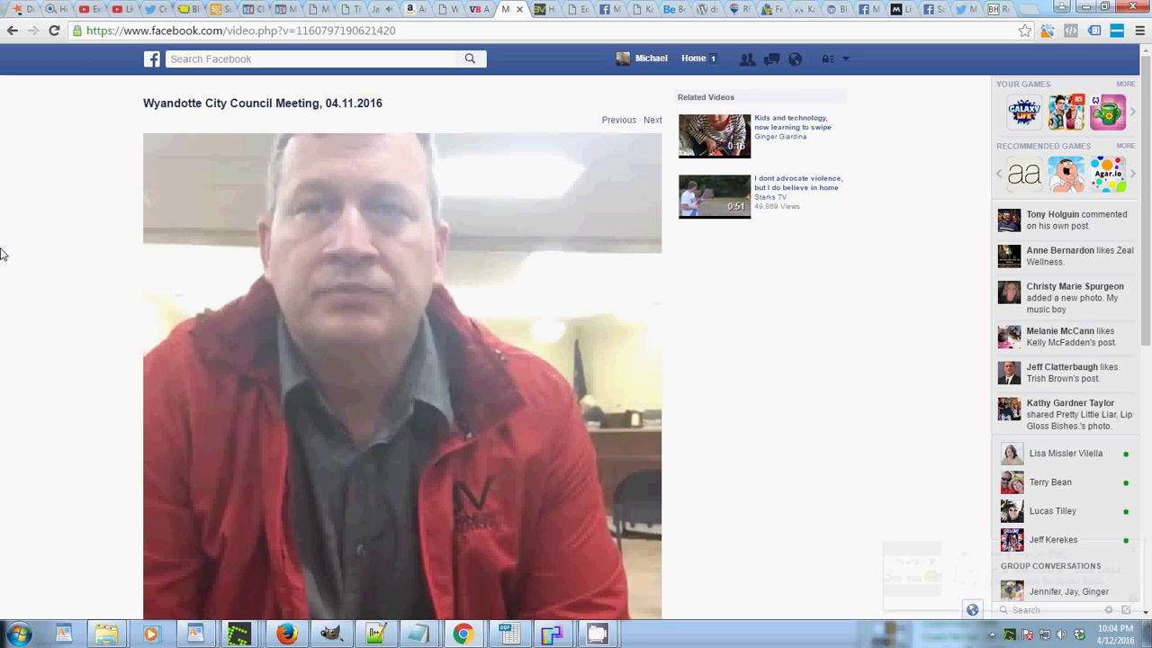
{"action": "scroll", "coordinate": [27, 273], "scroll_direction": "down", "scroll_amount": 2}
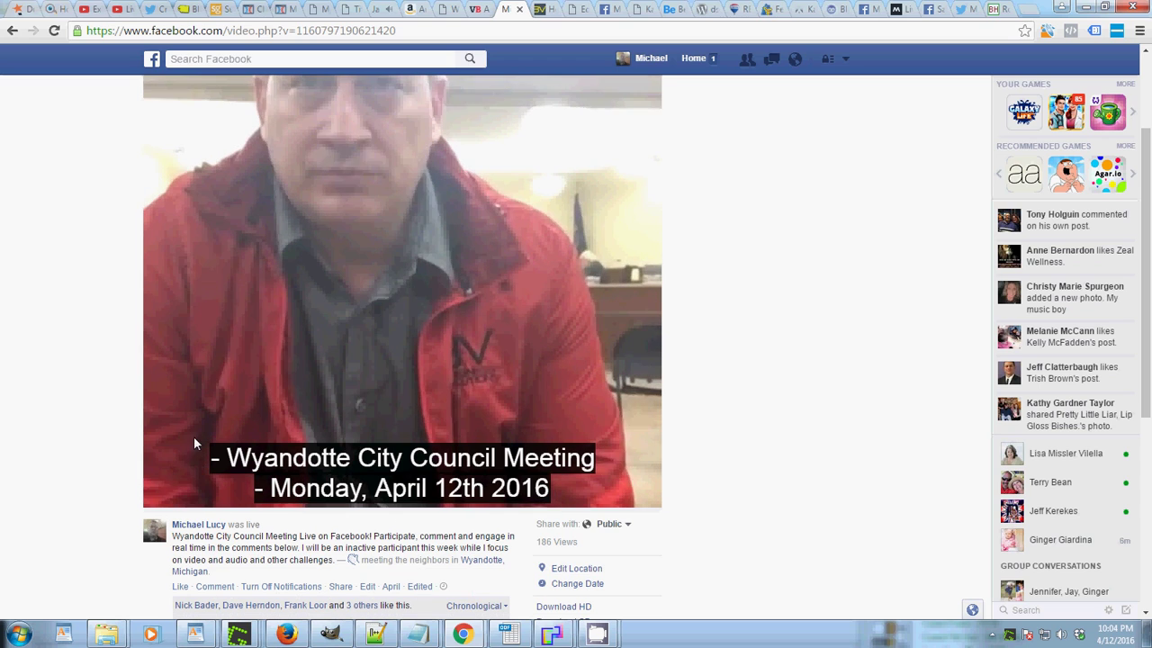
{"action": "scroll", "coordinate": [77, 509], "scroll_direction": "up", "scroll_amount": 2}
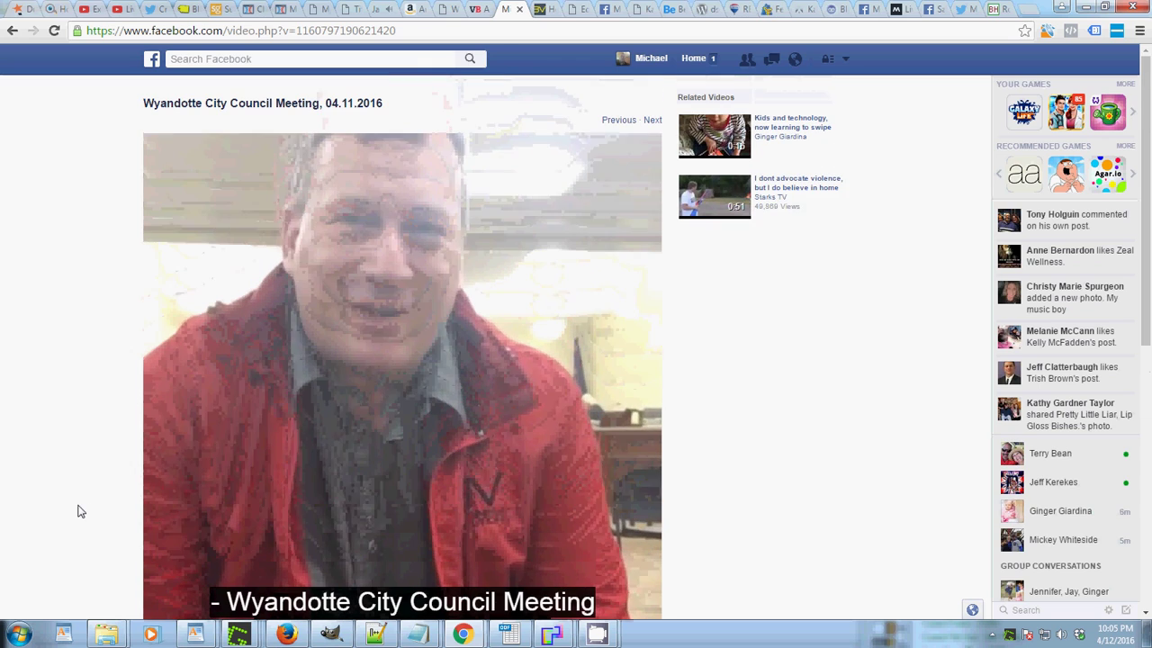